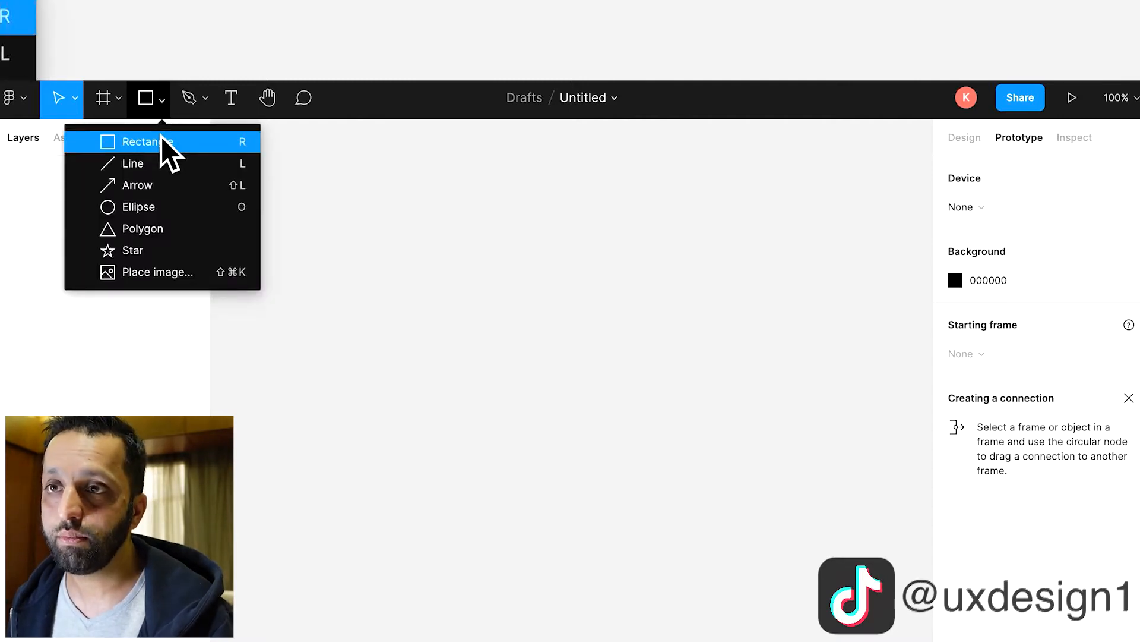
# Step: Draw a portrait rectangle about 190 × 306 on the empty canvas
pyautogui.click(162, 136)
pyautogui.moveTo(331, 187)
pyautogui.mouseDown()
pyautogui.moveTo(472, 342)
pyautogui.moveTo(511, 470)
pyautogui.mouseUp()
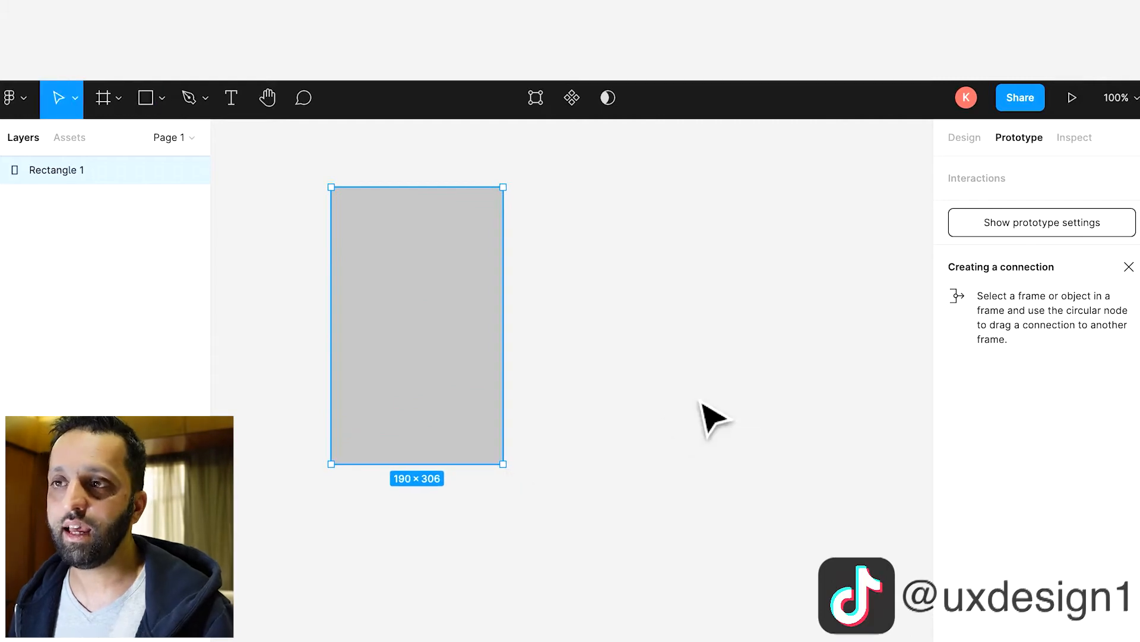
pyautogui.click(618, 383)
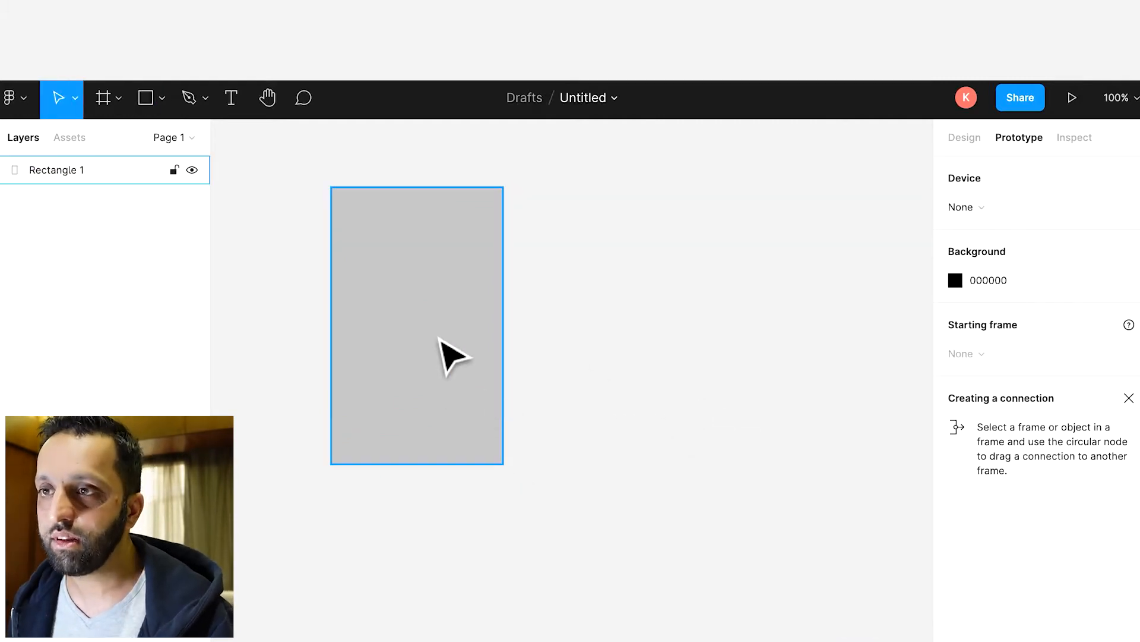
# Step: Set the rectangle's fill colour to FFFFFF
pyautogui.click(449, 300)
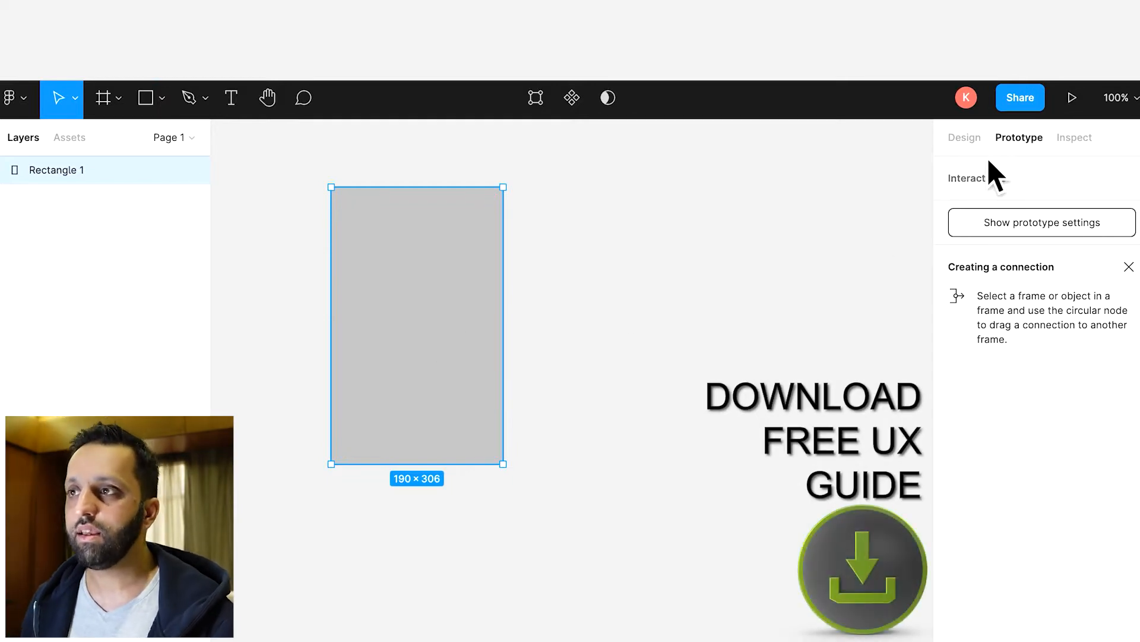
pyautogui.click(973, 143)
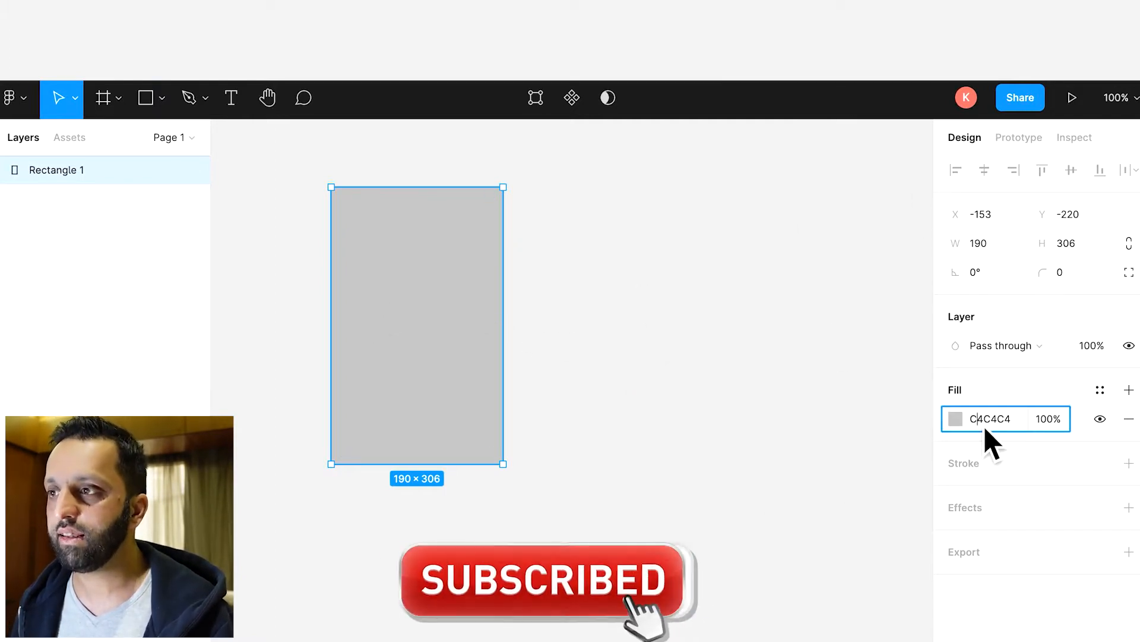
pyautogui.click(1004, 432)
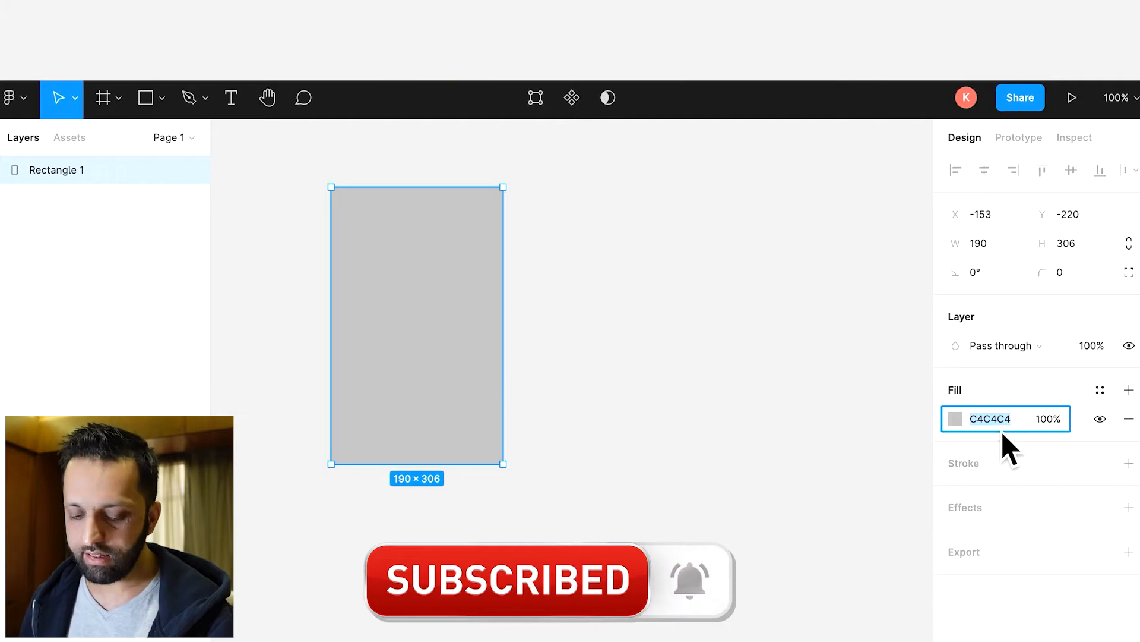
pyautogui.write('FFFFFF')
pyautogui.press('Return')
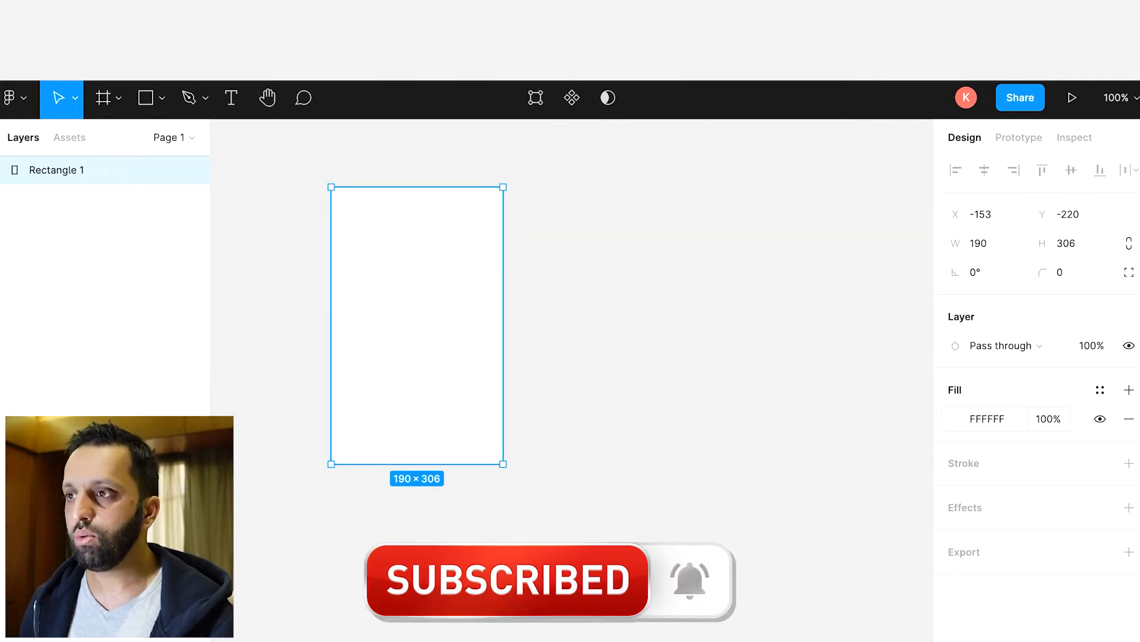
pyautogui.click(683, 382)
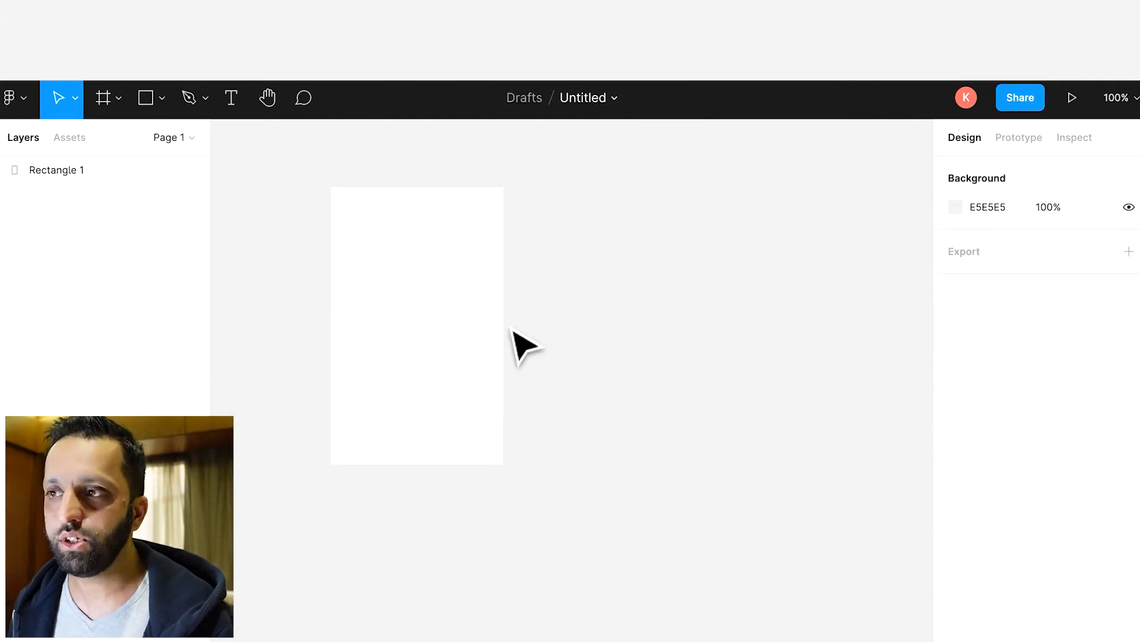
pyautogui.click(457, 334)
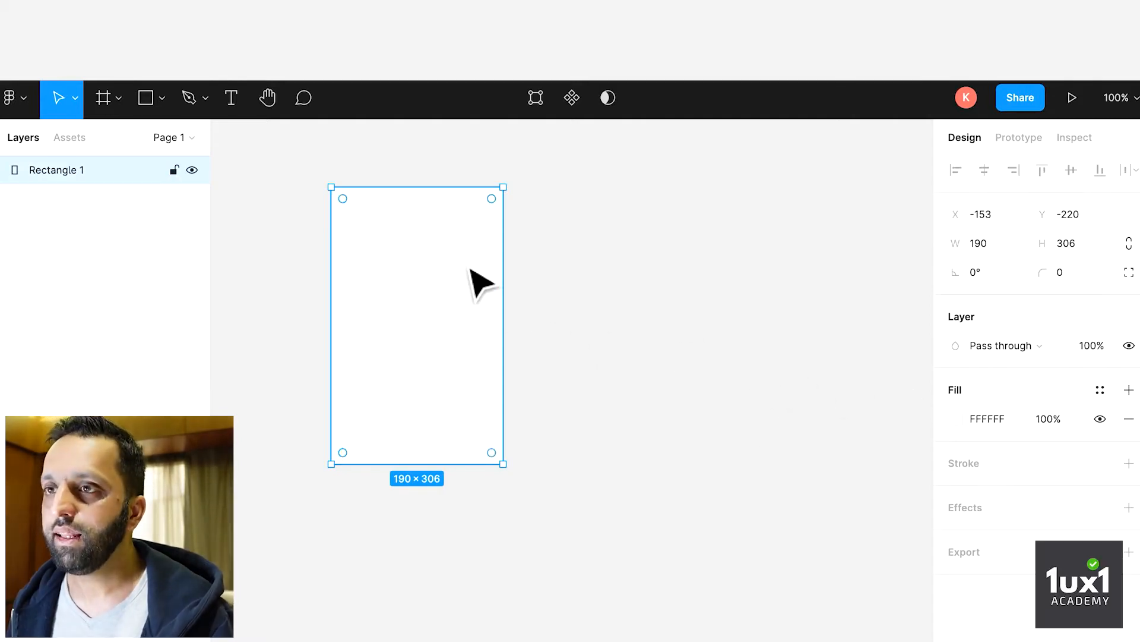
pyautogui.click(590, 280)
pyautogui.click(437, 285)
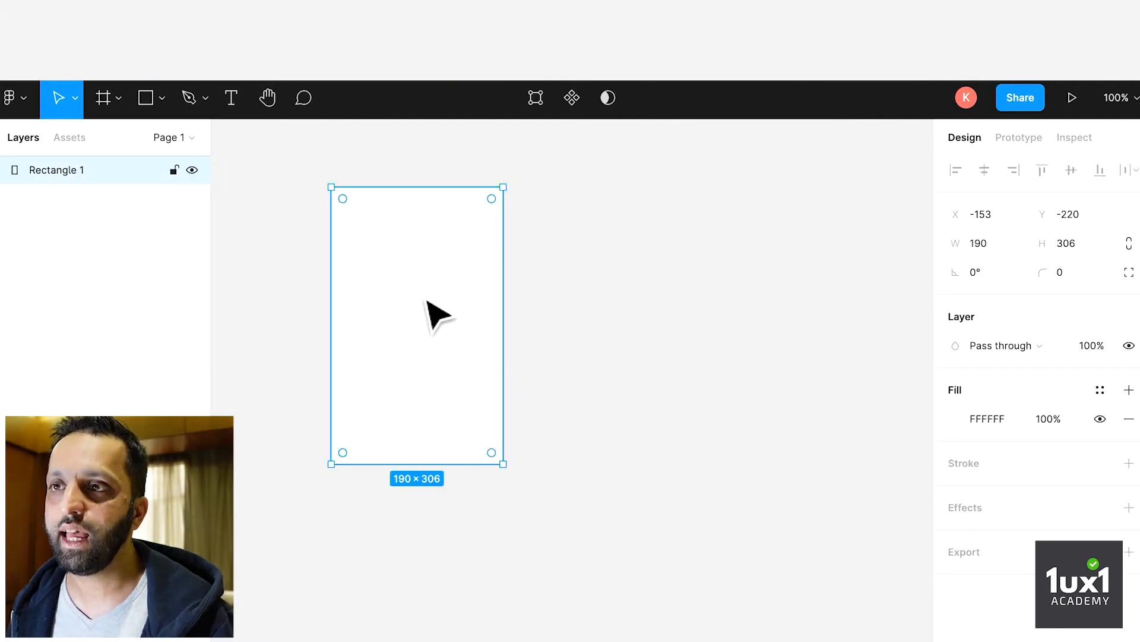
pyautogui.click(511, 202)
# Step: Enable independent corners on the white rectangle and set all four corner radii to 2
pyautogui.click(429, 360)
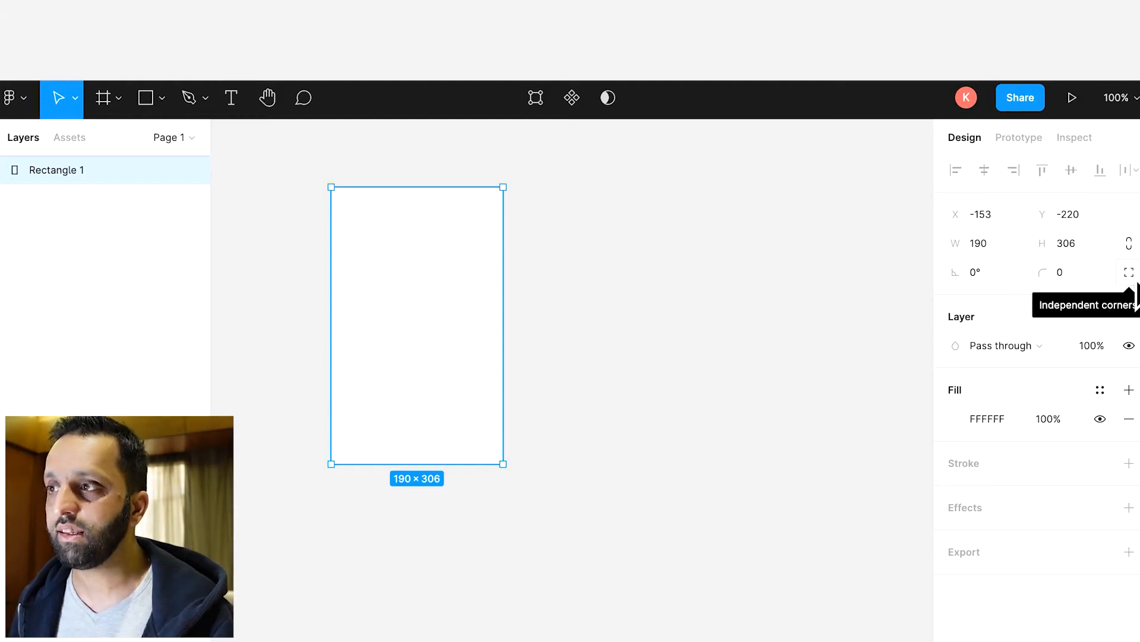
pyautogui.click(1132, 276)
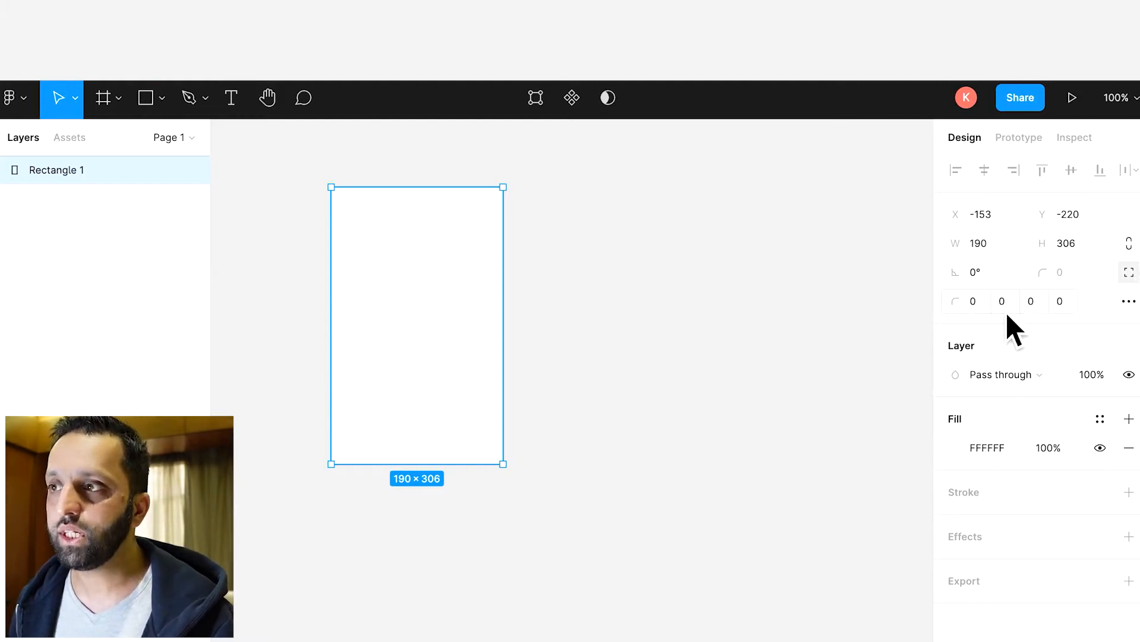
pyautogui.write('2')
pyautogui.press('Tab')
pyautogui.write('2')
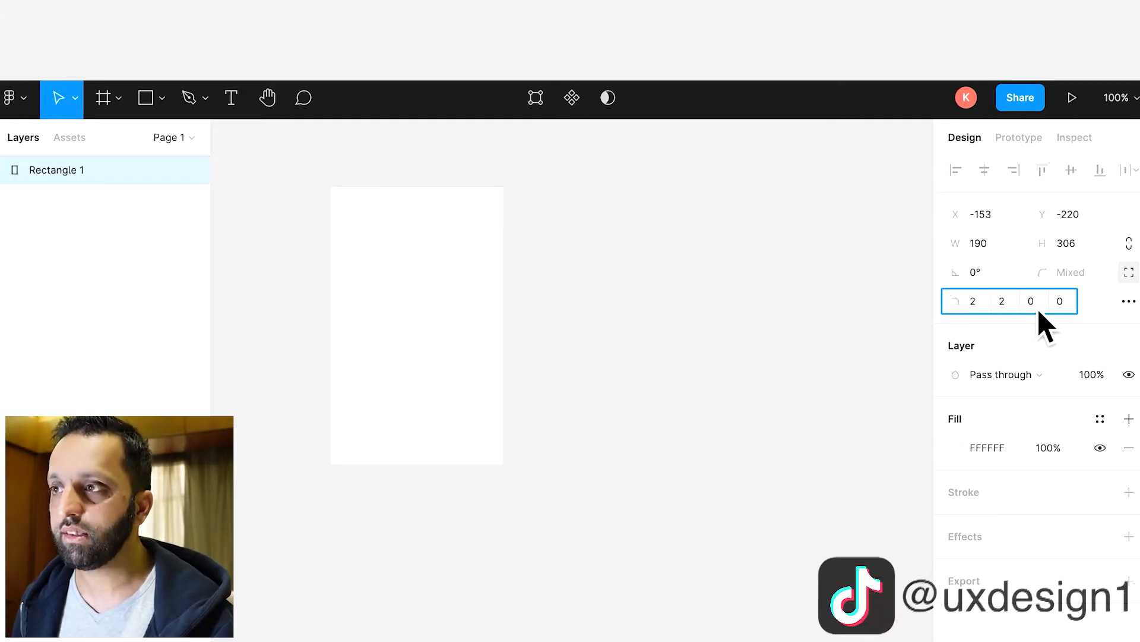
pyautogui.press('Tab')
pyautogui.write('2')
pyautogui.press('Tab')
pyautogui.write('2')
pyautogui.click(756, 339)
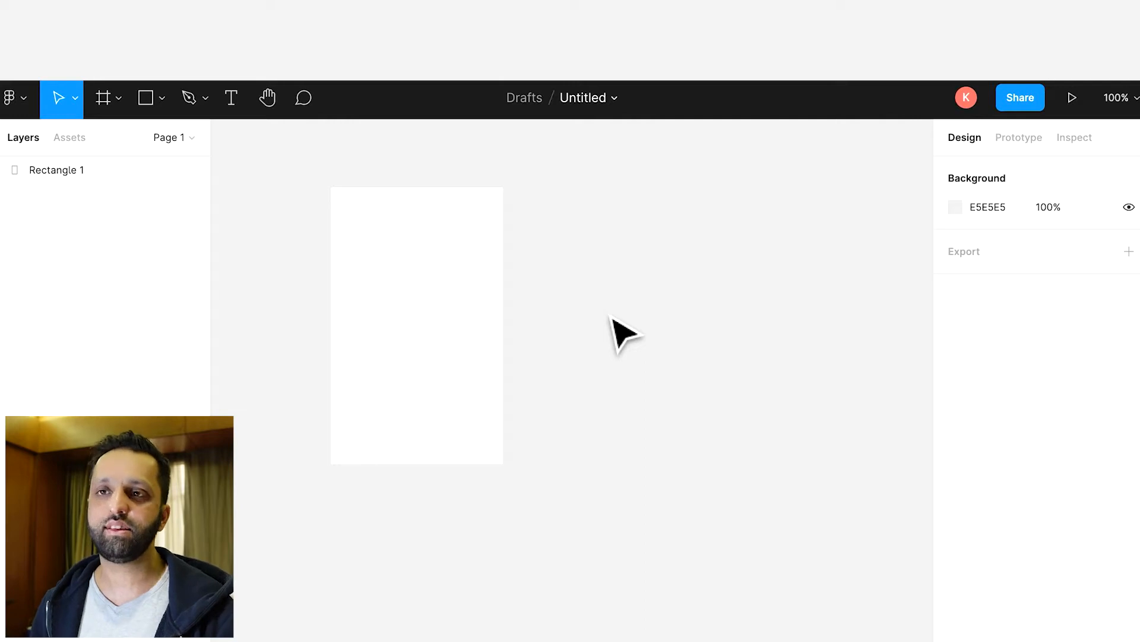
# Step: Duplicate the white rectangle and place the copy beside the original, aligned at the same height with a small gap
pyautogui.click(458, 308)
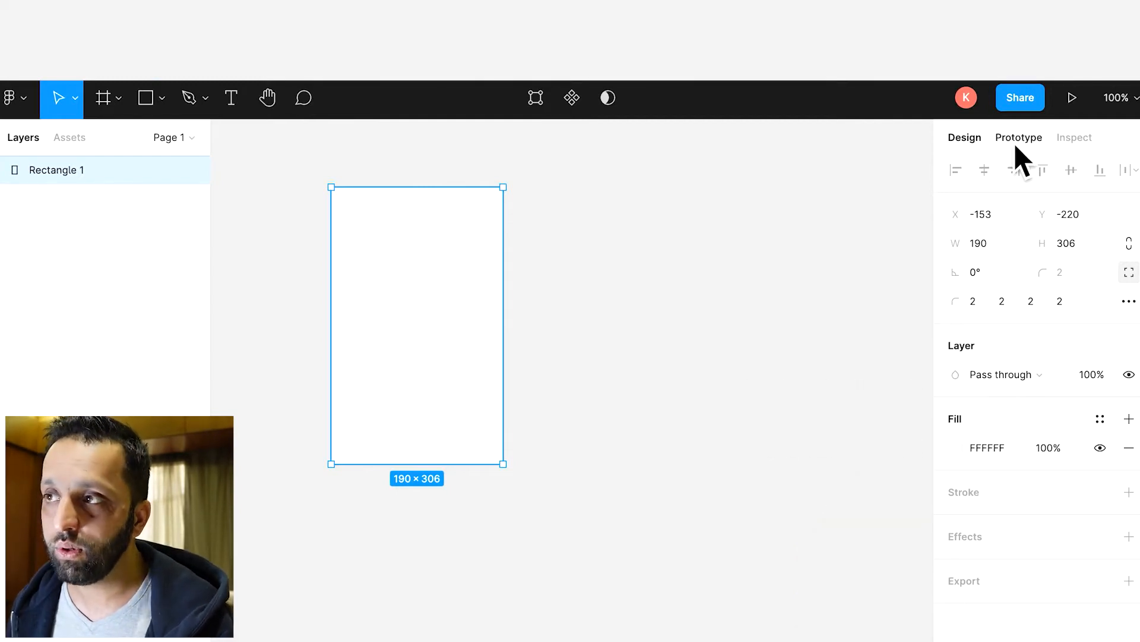
pyautogui.moveTo(453, 302)
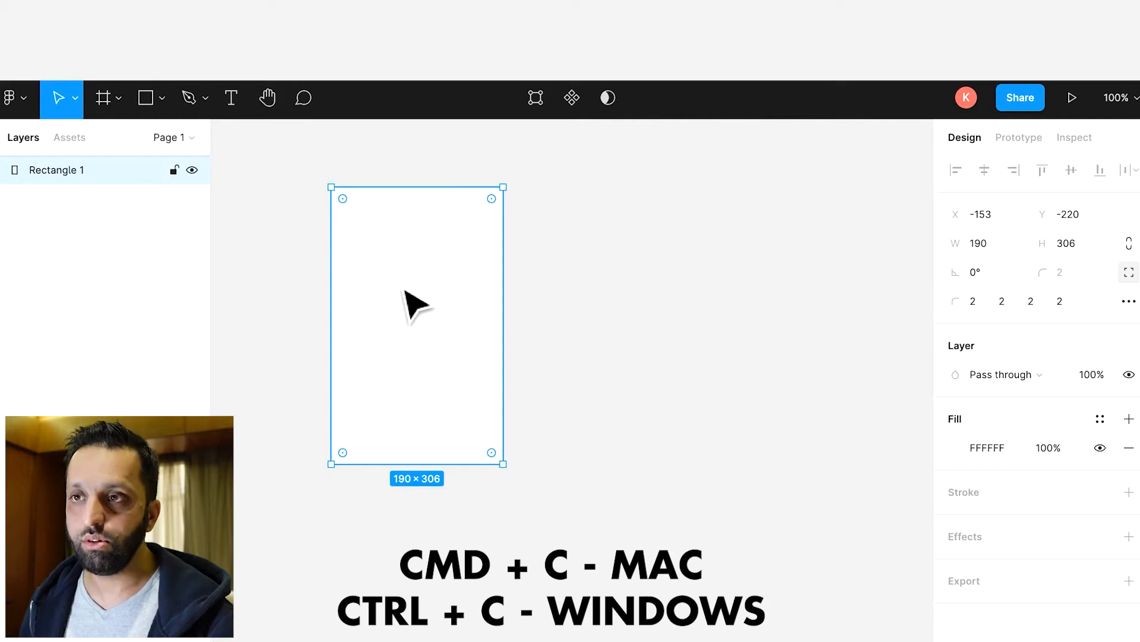
pyautogui.moveTo(410, 288); pyautogui.dragTo(605, 291)
pyautogui.click(746, 337)
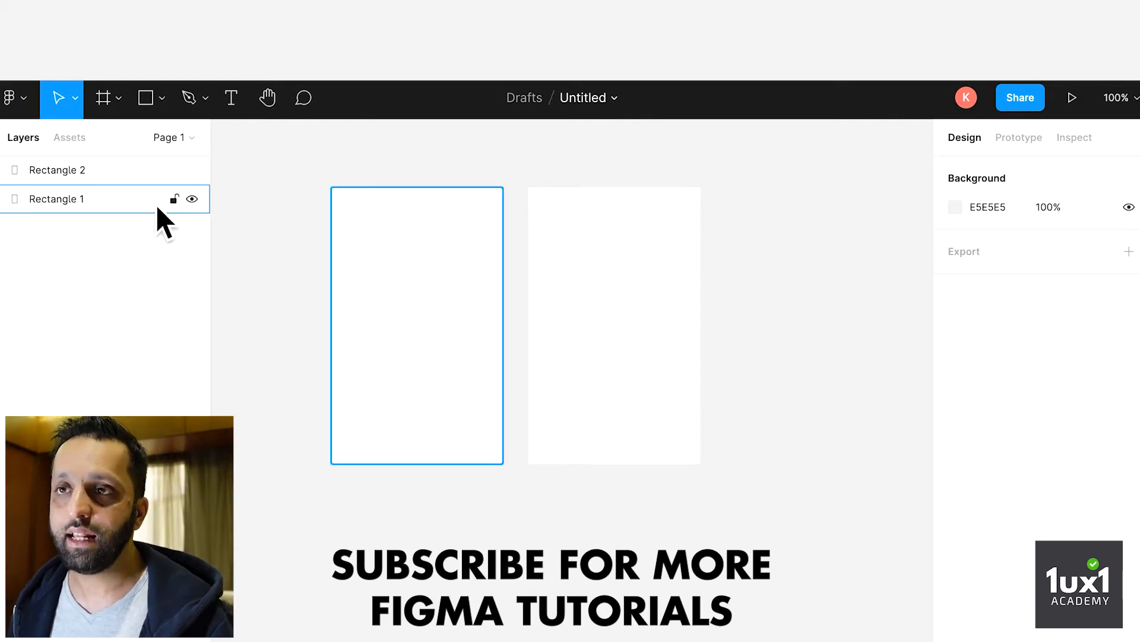
# Step: Add the text "SALE NOW ON" near the top of the first white rectangle and shift it towards the card's centre
pyautogui.click(237, 110)
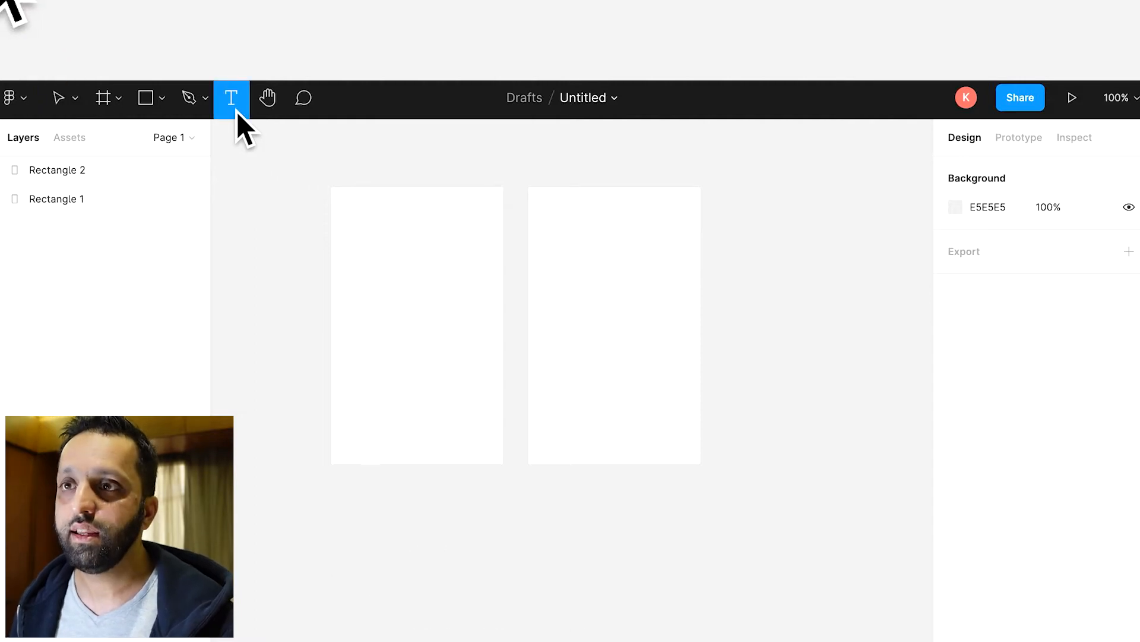
pyautogui.click(372, 238)
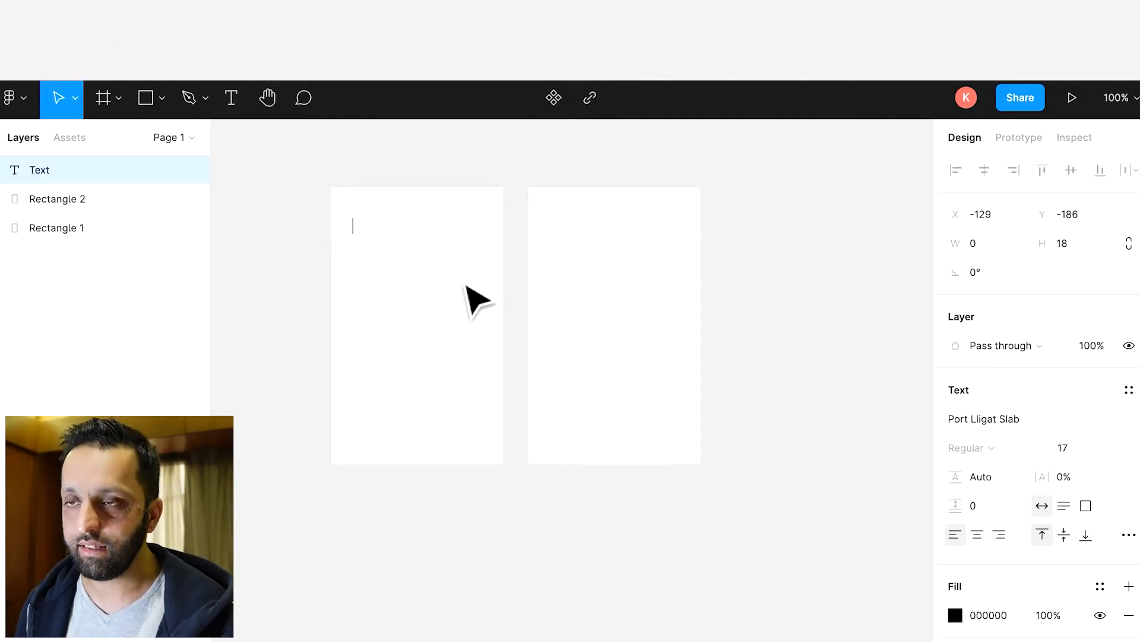
pyautogui.write('SALE')
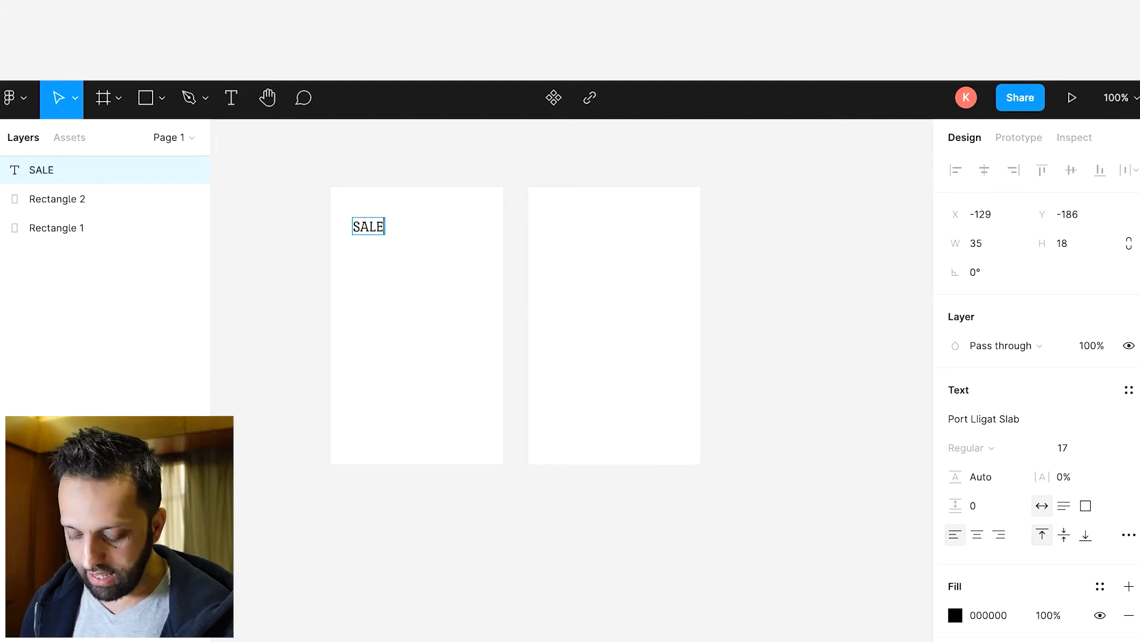
pyautogui.write(' NOW ON')
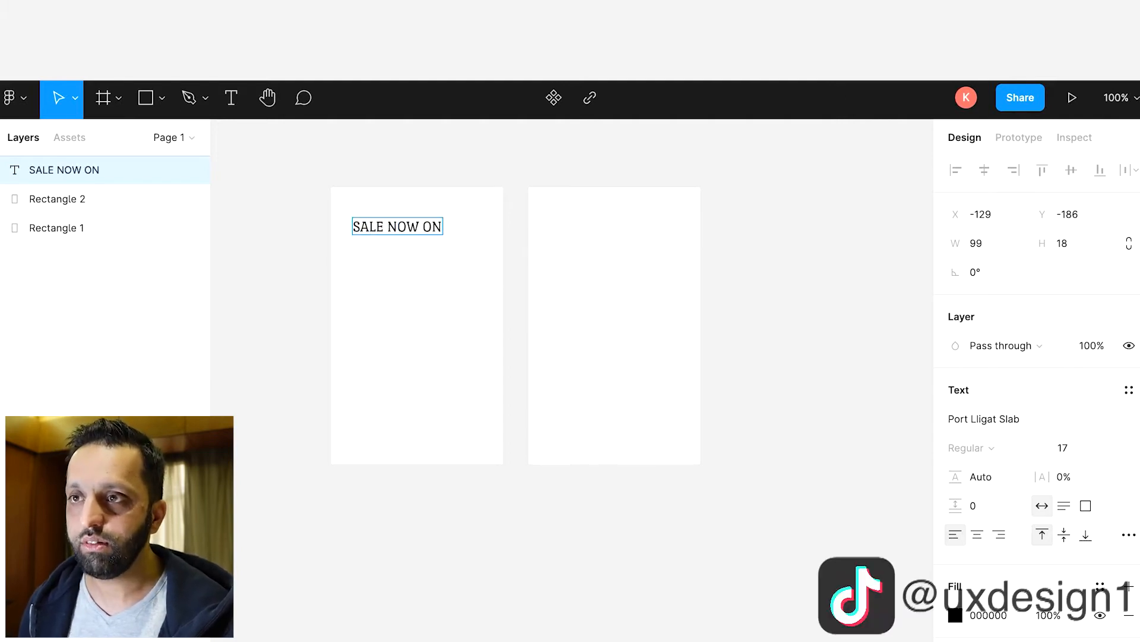
pyautogui.press('Escape')
pyautogui.click(265, 309)
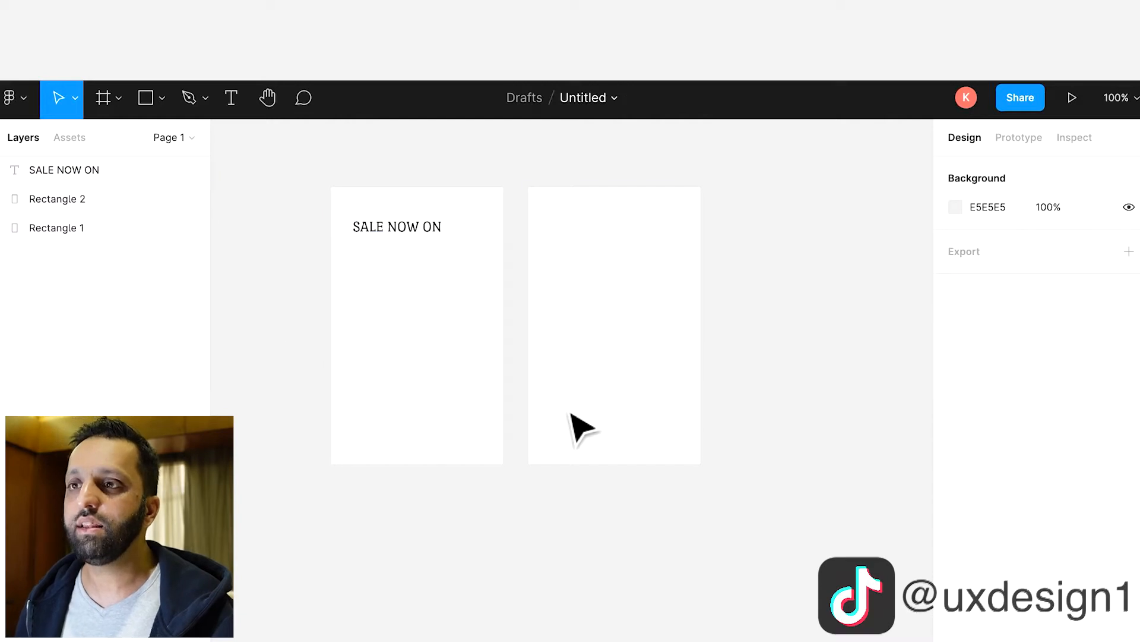
pyautogui.moveTo(424, 240); pyautogui.dragTo(439, 235)
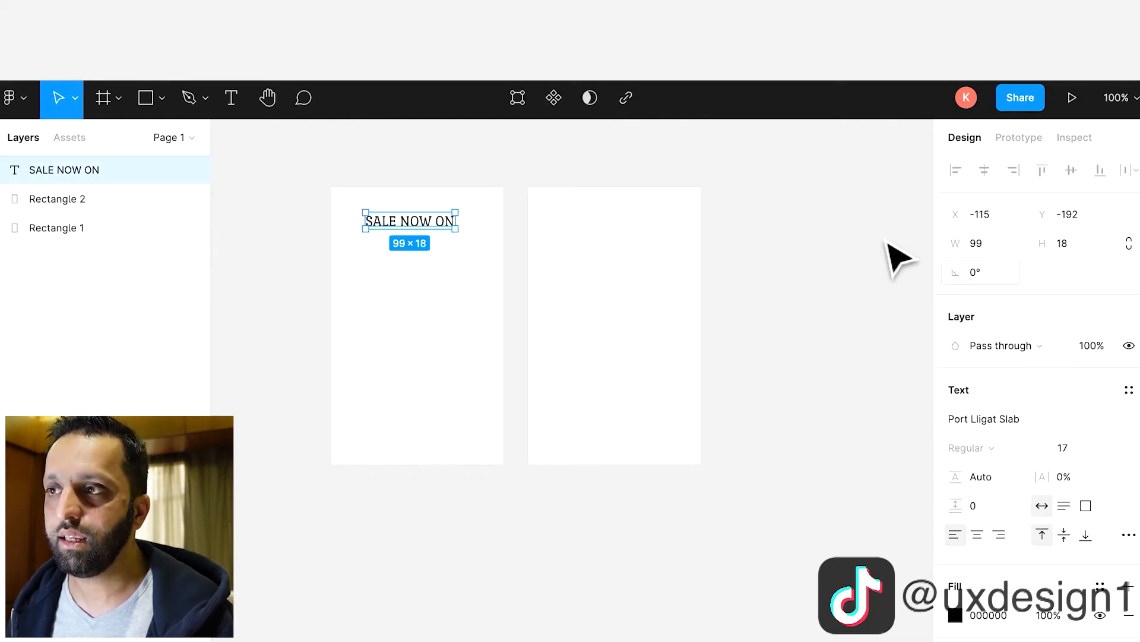
# Step: Draw a button-shaped rectangle about 109 × 28 below the SALE NOW ON text
pyautogui.click(172, 103)
pyautogui.click(160, 152)
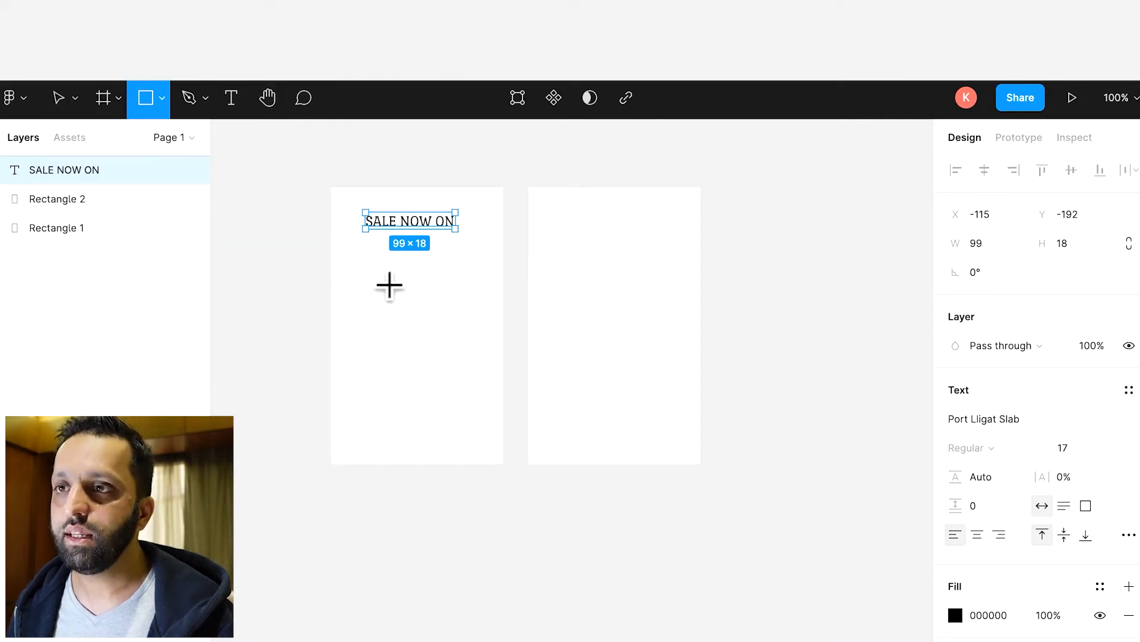
pyautogui.moveTo(366, 250); pyautogui.dragTo(471, 282)
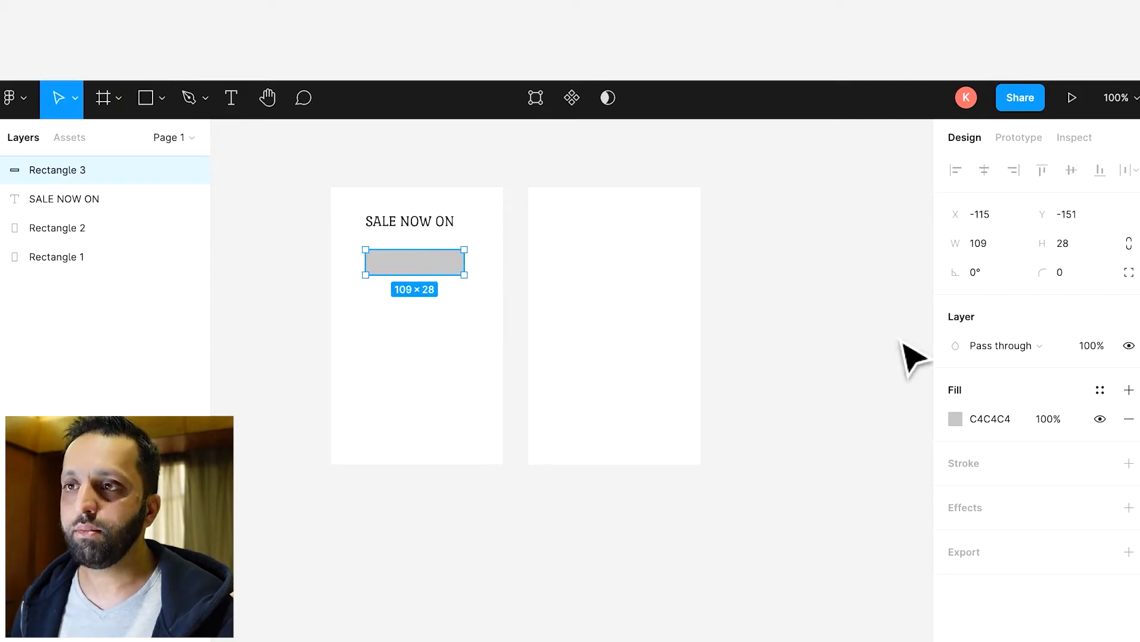
pyautogui.click(879, 321)
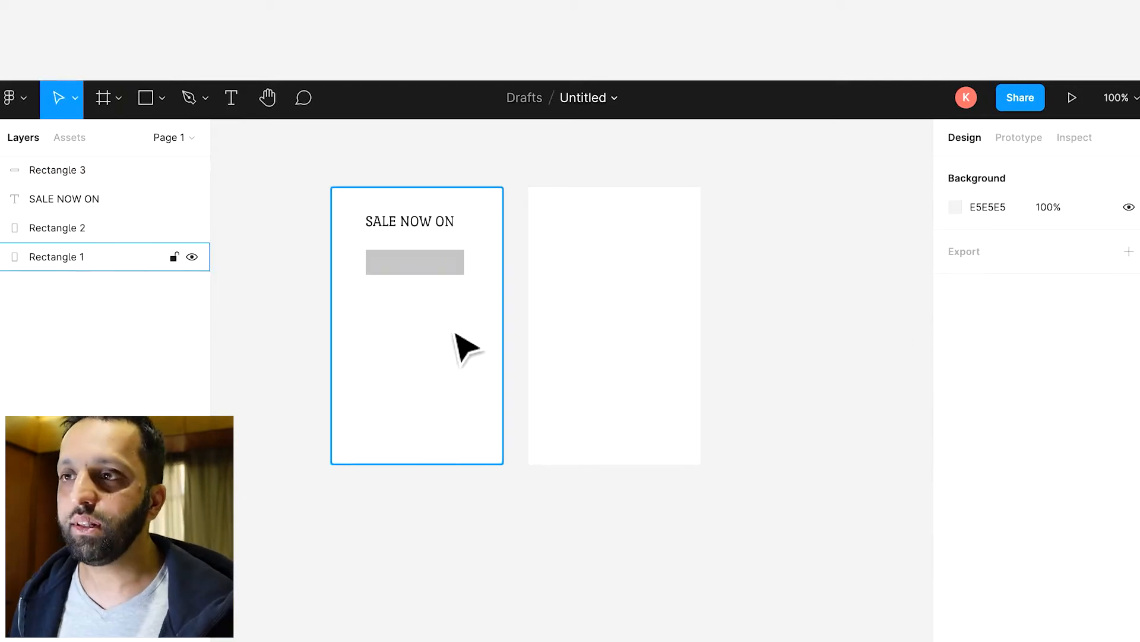
# Step: Enable independent corners on the small button rectangle and set all four corner radii to 3
pyautogui.click(410, 265)
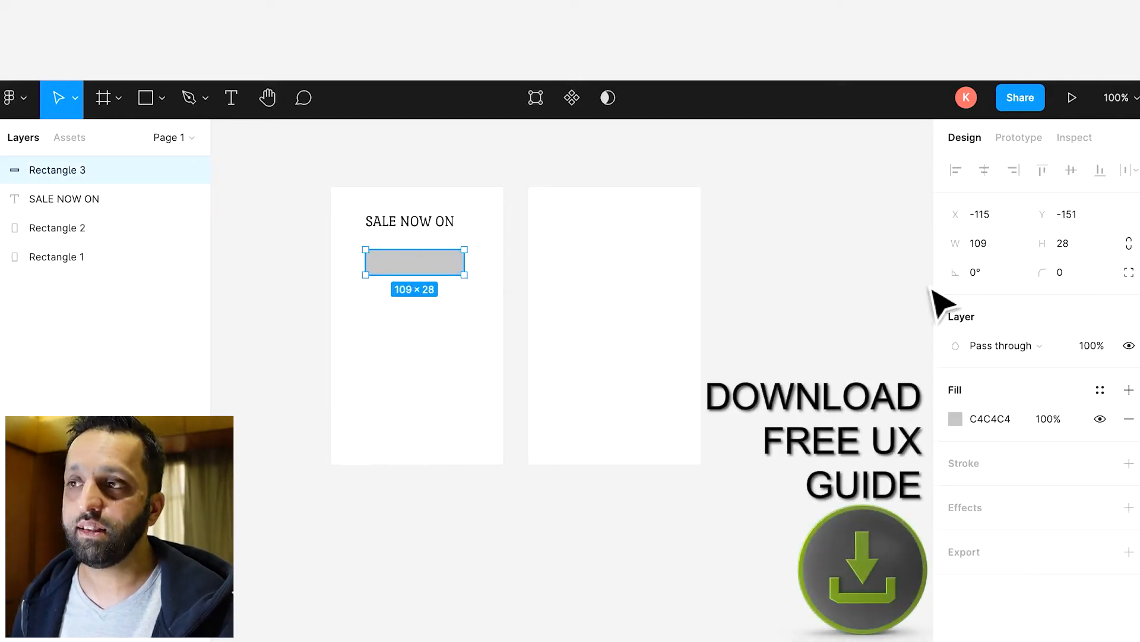
pyautogui.click(1128, 272)
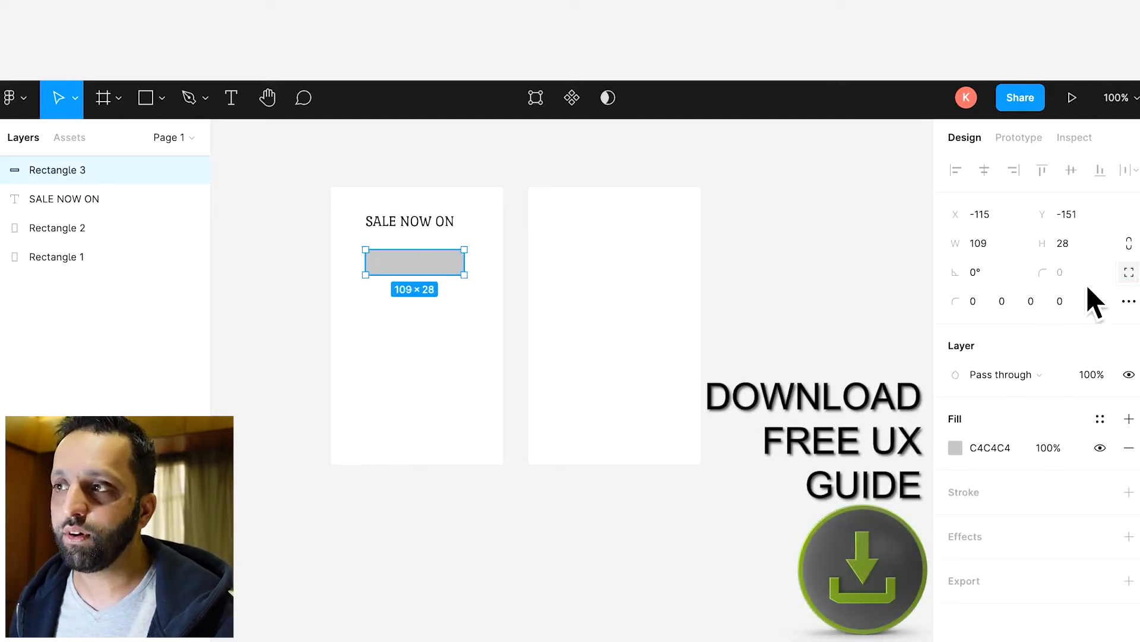
pyautogui.click(982, 309)
pyautogui.write('3')
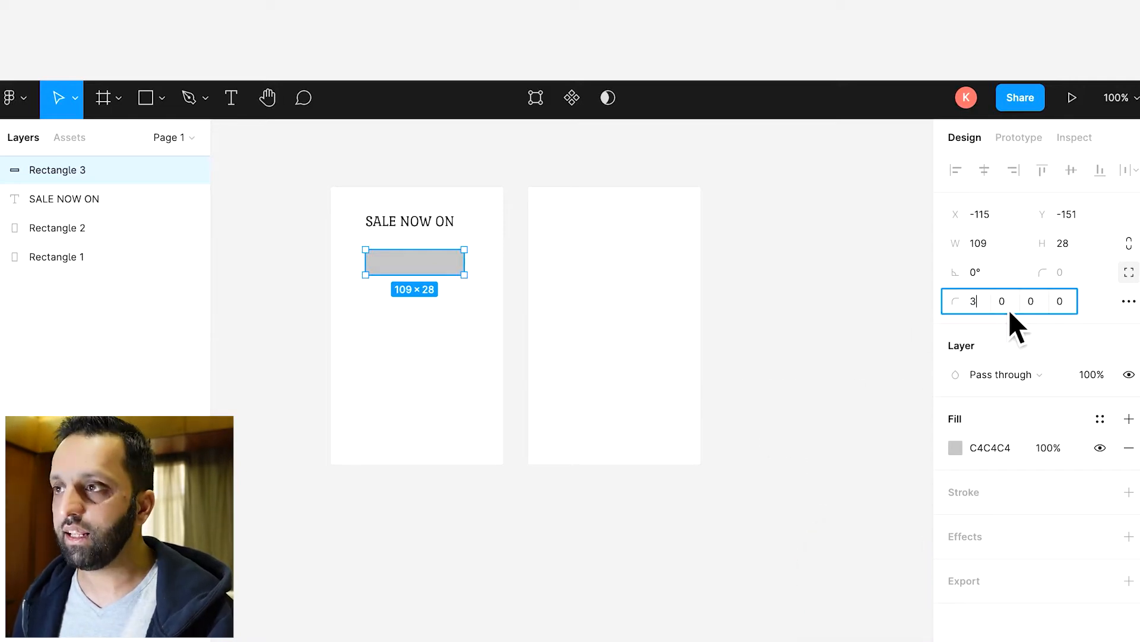
pyautogui.press('Tab')
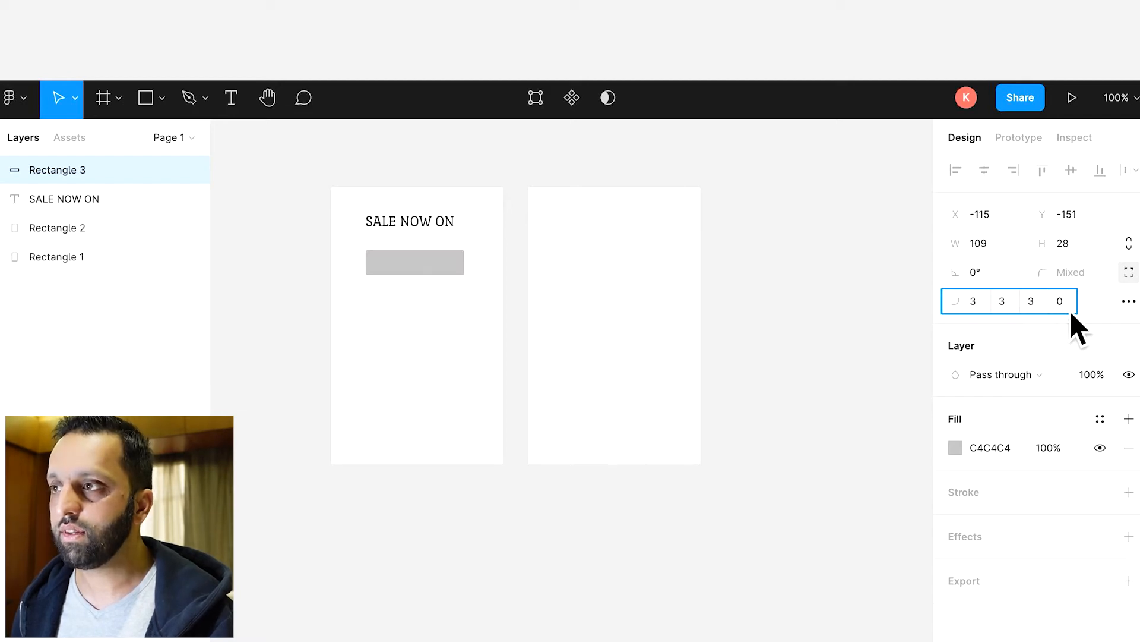
pyautogui.click(889, 331)
# Step: Fill the button rectangle with red D41414 and move it closer beneath the SALE NOW ON text, roughly centred
pyautogui.moveTo(434, 268); pyautogui.dragTo(440, 270)
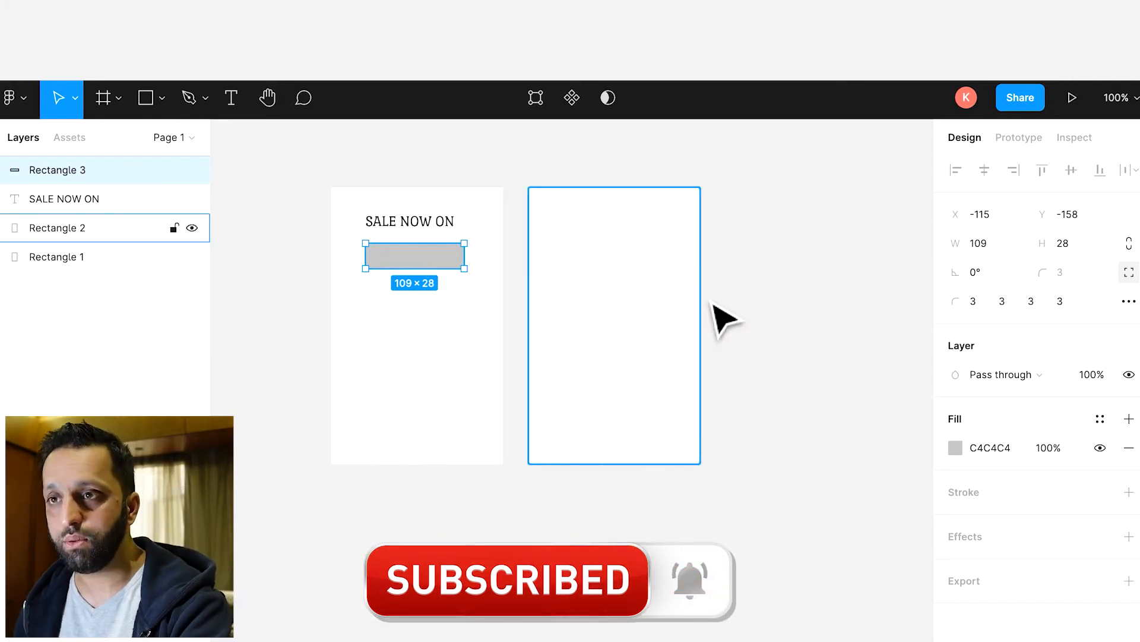
pyautogui.click(964, 450)
pyautogui.moveTo(917, 455); pyautogui.dragTo(921, 293)
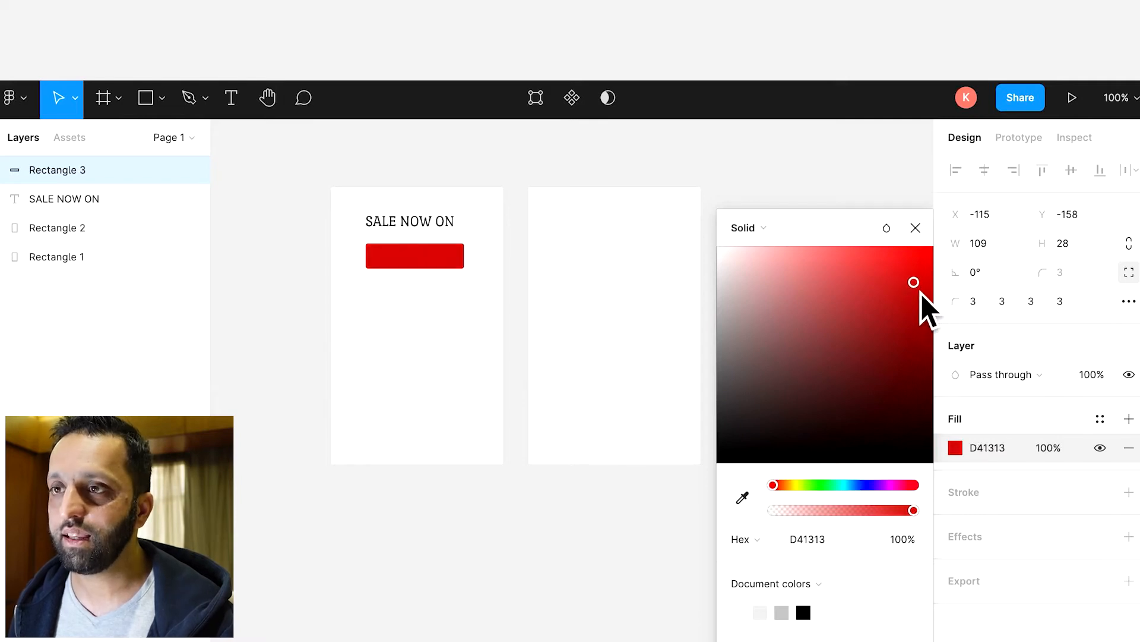
pyautogui.click(285, 420)
pyautogui.moveTo(414, 265); pyautogui.dragTo(410, 271)
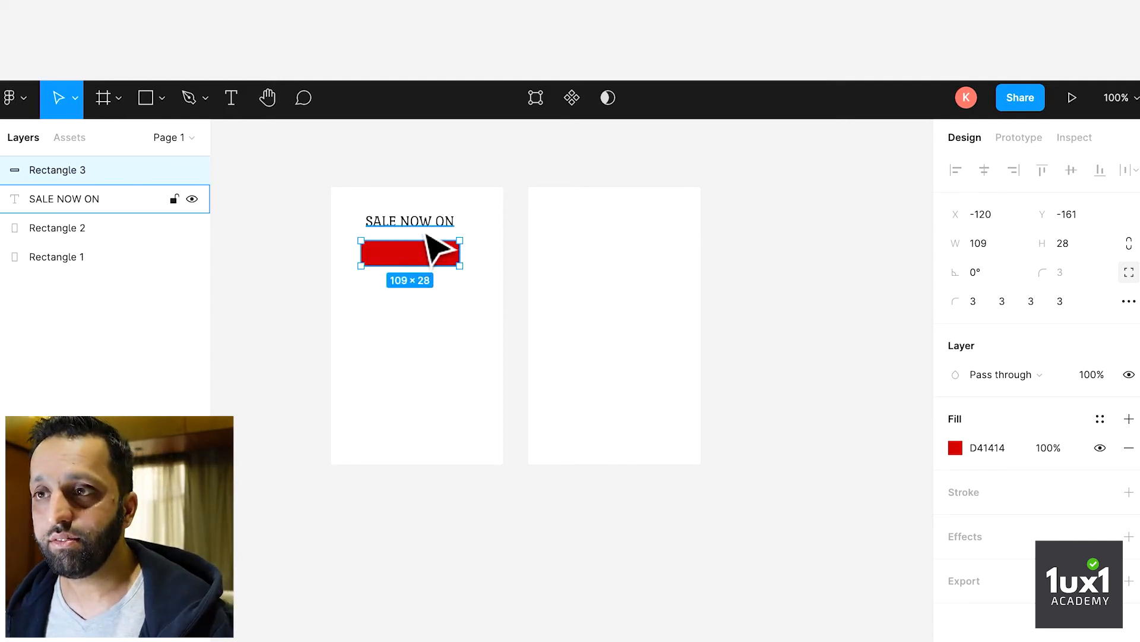
# Step: Duplicate the SALE NOW ON heading and position the copy over the red button rectangle
pyautogui.click(426, 234)
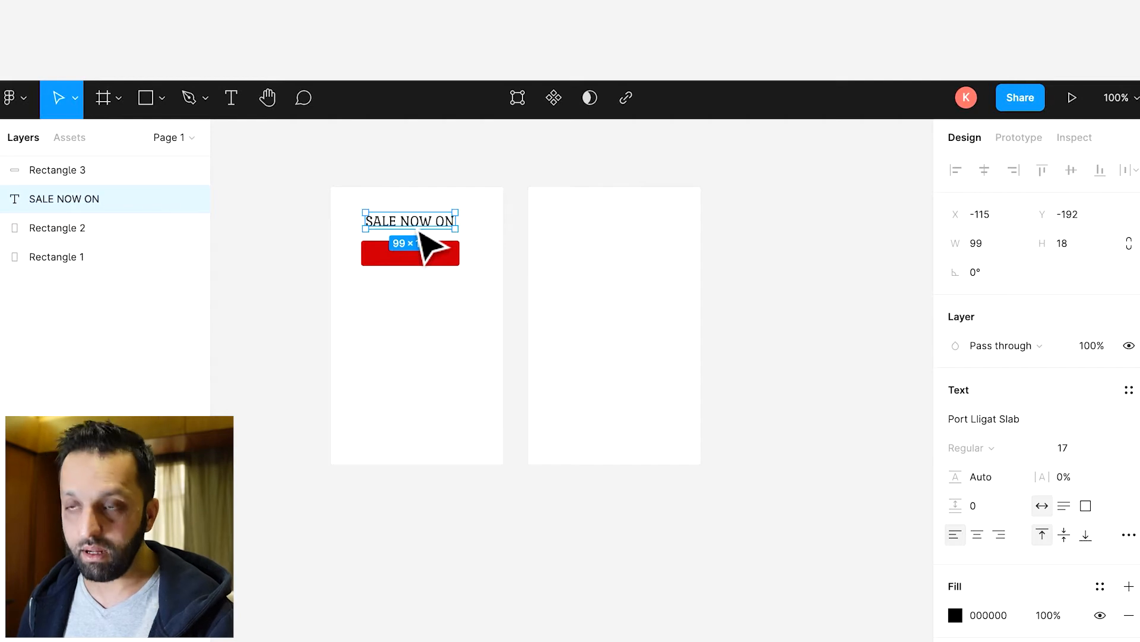
pyautogui.hotkey('ctrl', 'd')
pyautogui.moveTo(423, 235); pyautogui.dragTo(422, 257)
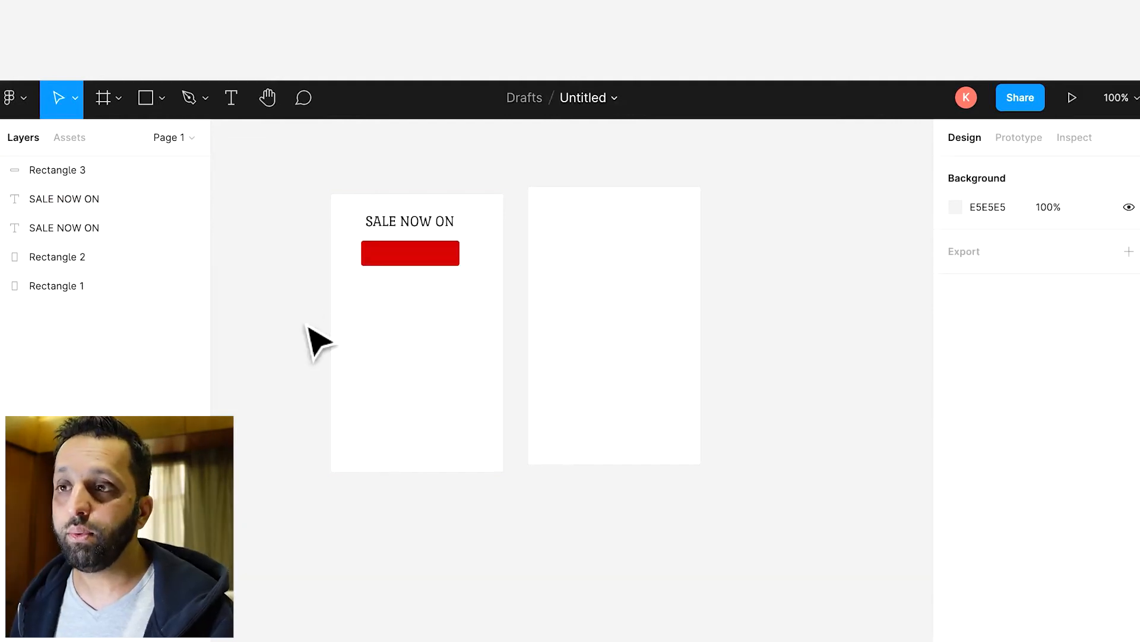
# Step: Send the red button rectangle to the back, and send the first white card behind it
pyautogui.click(410, 261)
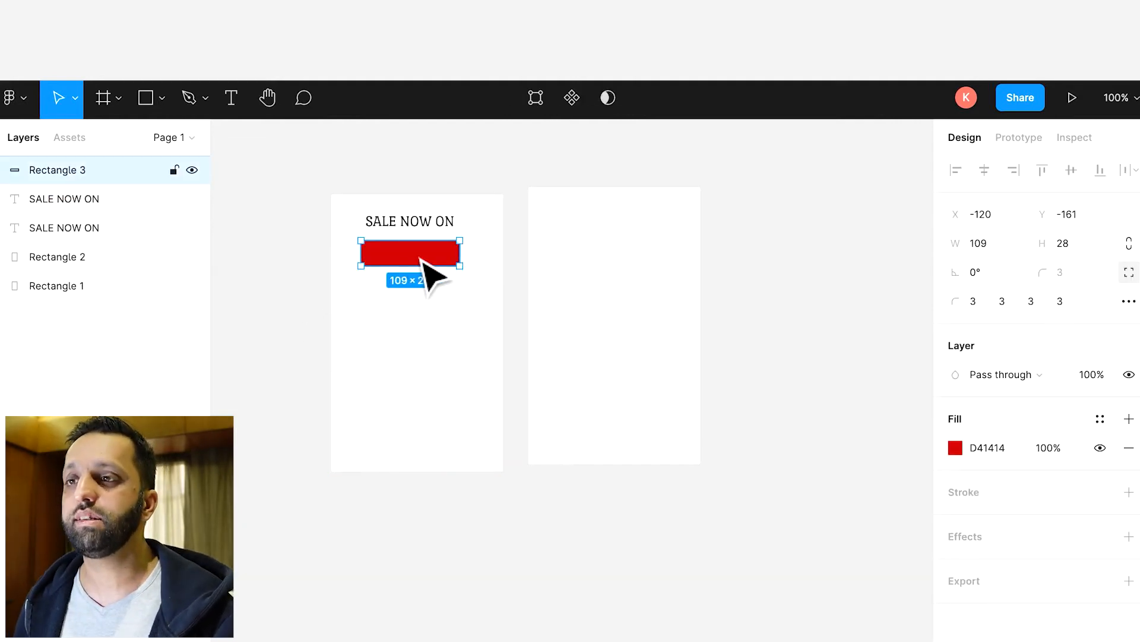
pyautogui.rightClick(419, 256)
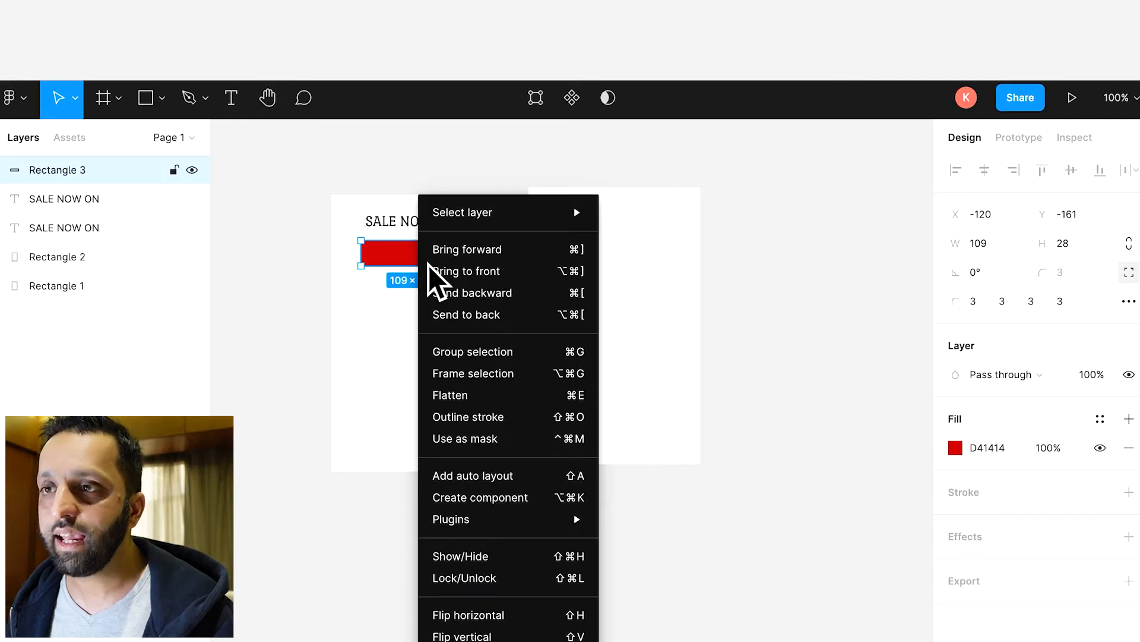
pyautogui.click(450, 314)
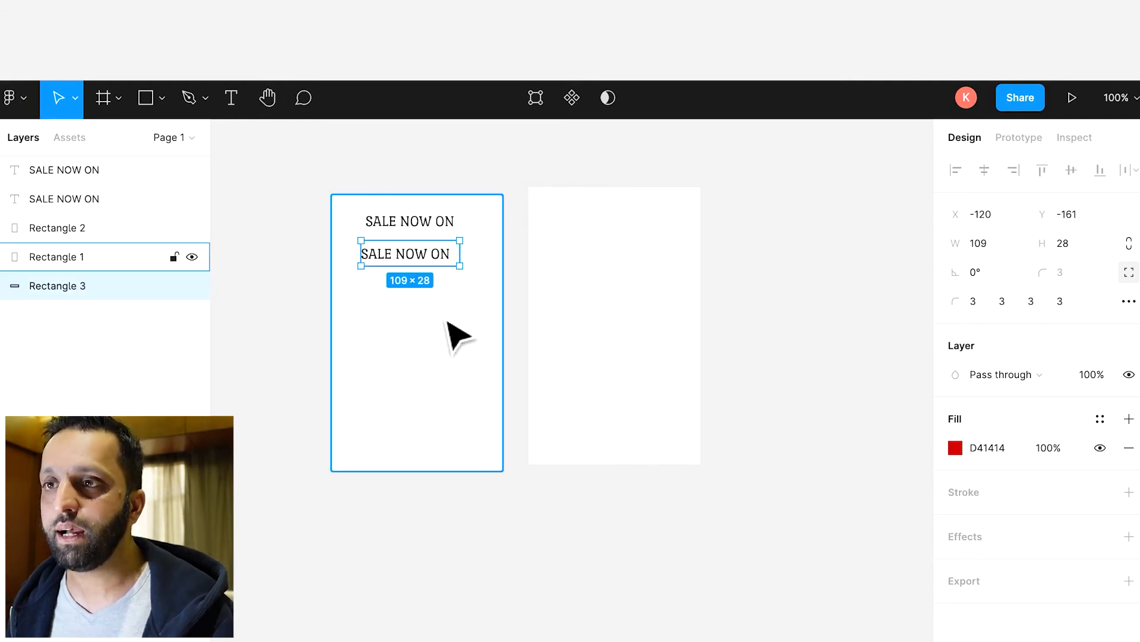
pyautogui.click(485, 287)
pyautogui.rightClick(485, 286)
pyautogui.click(522, 314)
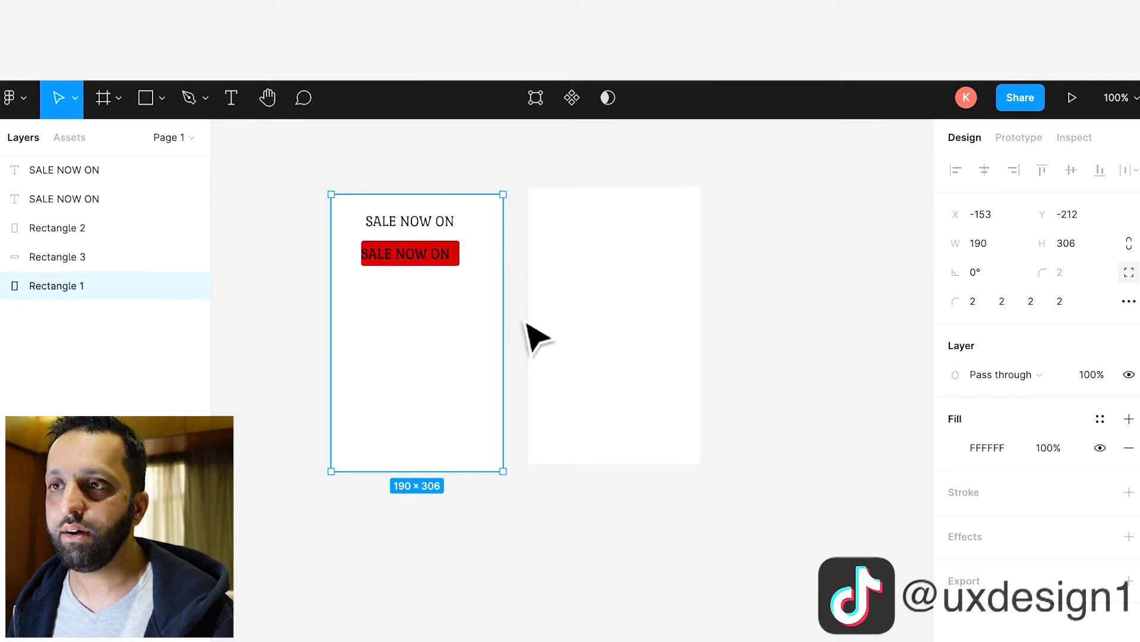
# Step: Replace the duplicated text over the red button with "BUY NOW"
pyautogui.moveTo(408, 261); pyautogui.dragTo(408, 262)
pyautogui.click(434, 264)
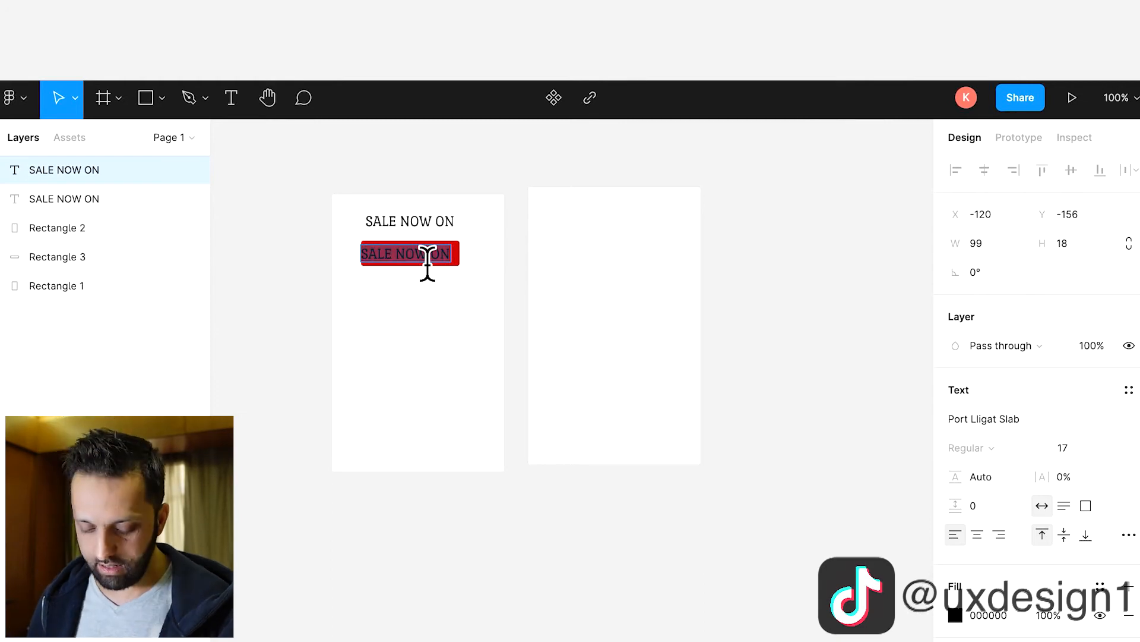
pyautogui.write('bu')
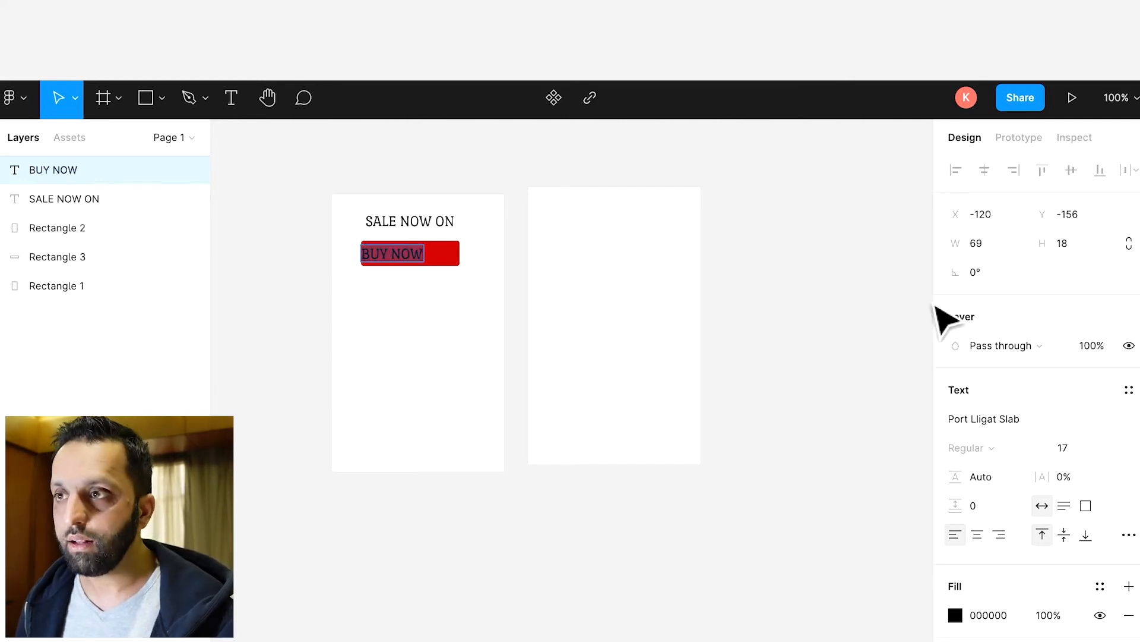
# Step: Change the BUY NOW label's fill color to white FFFFFF
pyautogui.click(961, 617)
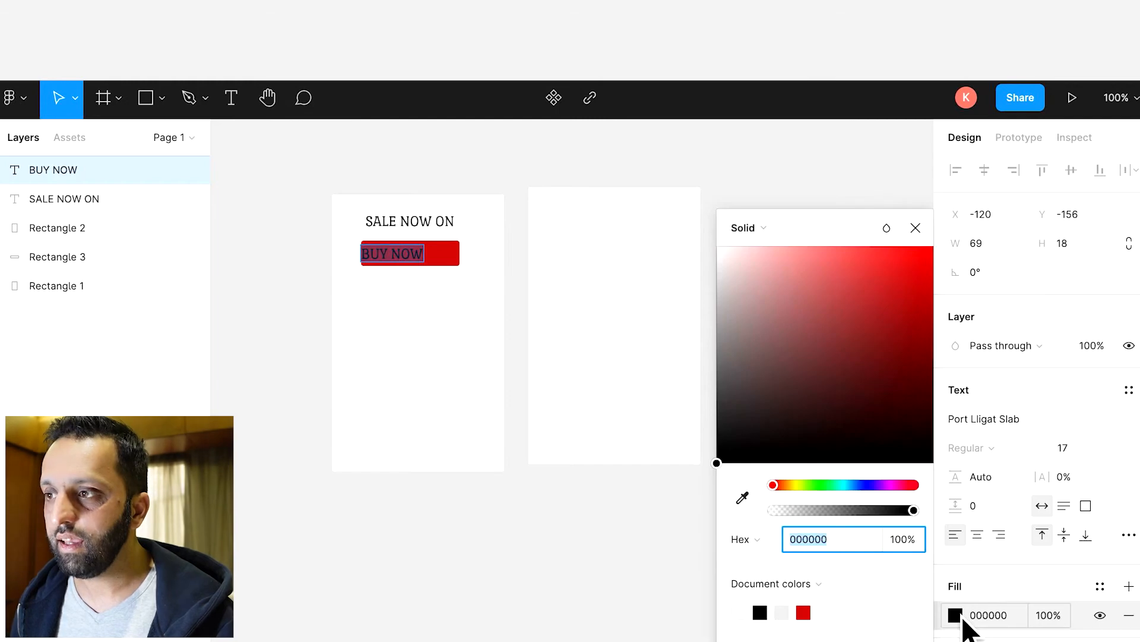
pyautogui.click(782, 612)
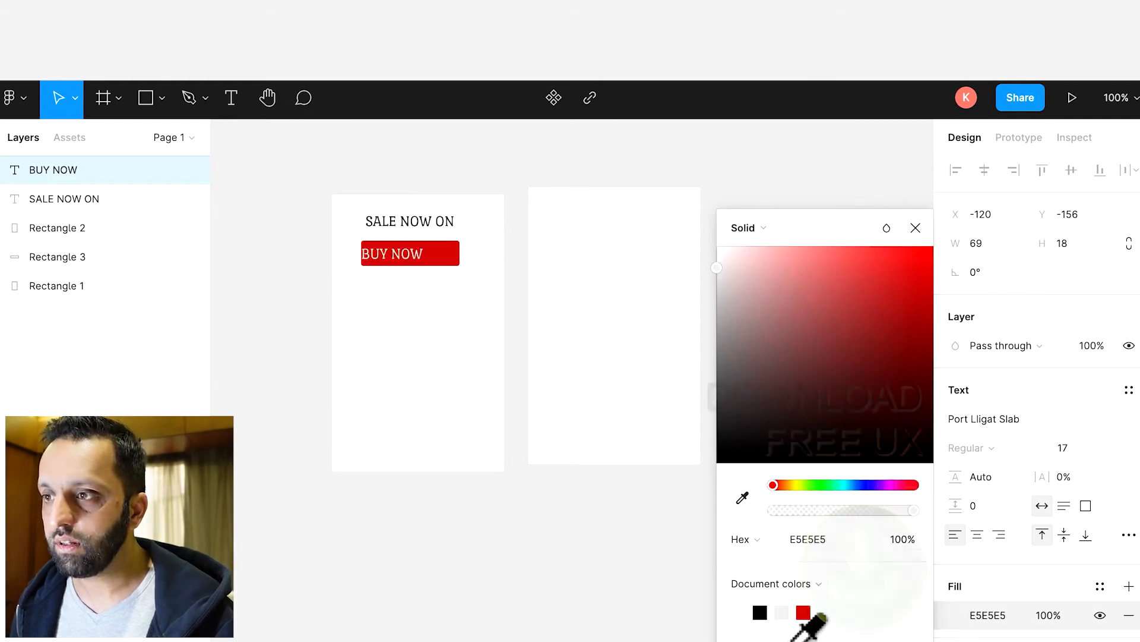
pyautogui.moveTo(771, 326); pyautogui.dragTo(720, 253)
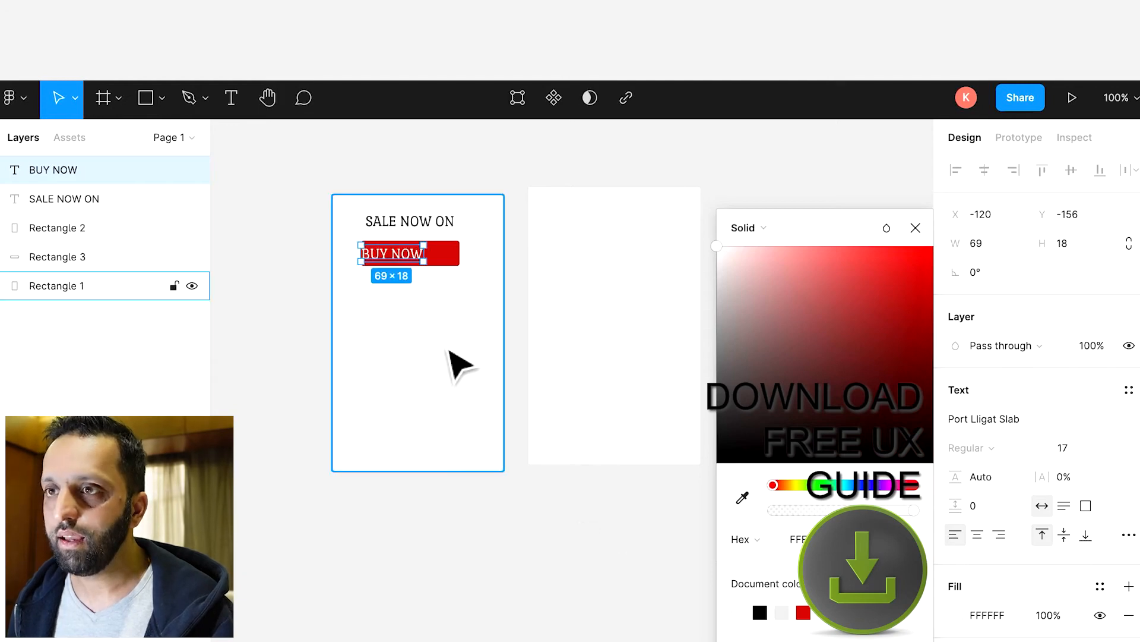
pyautogui.click(300, 346)
# Step: Shift the BUY NOW label towards the button's centre and set its font to Cairo
pyautogui.moveTo(407, 262); pyautogui.dragTo(416, 265)
pyautogui.doubleClick(417, 265)
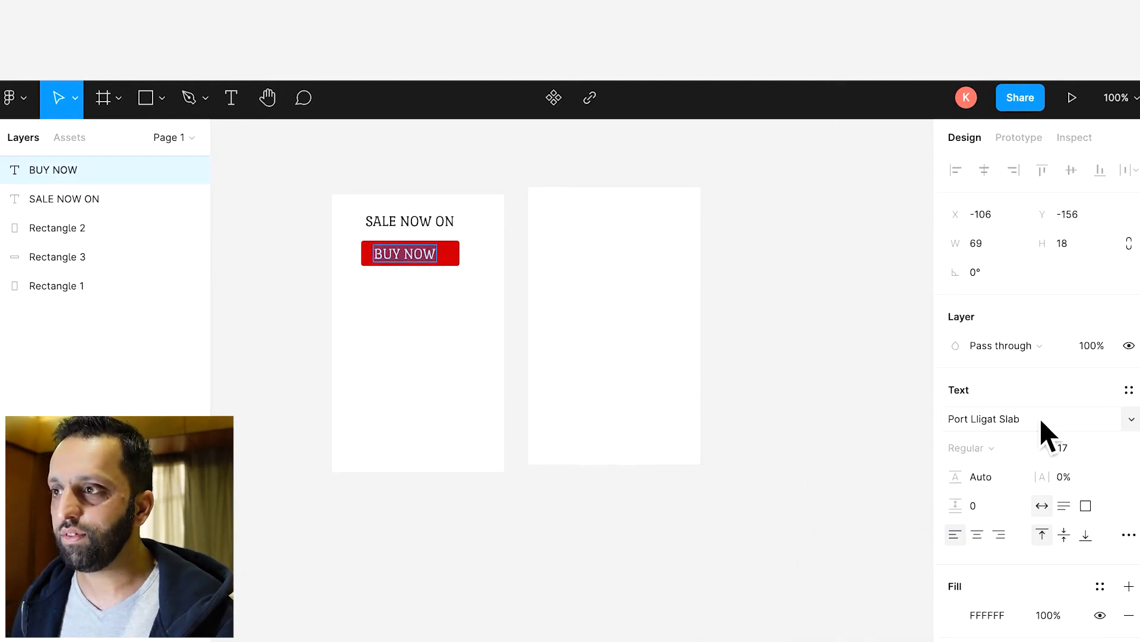
pyautogui.click(1132, 420)
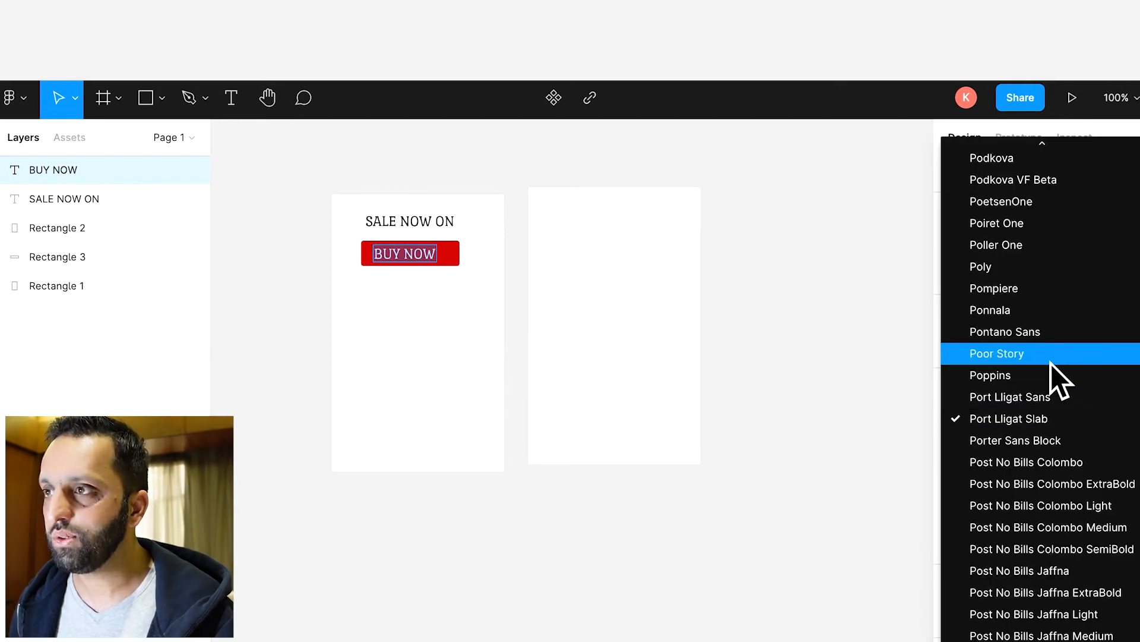
pyautogui.press('c')
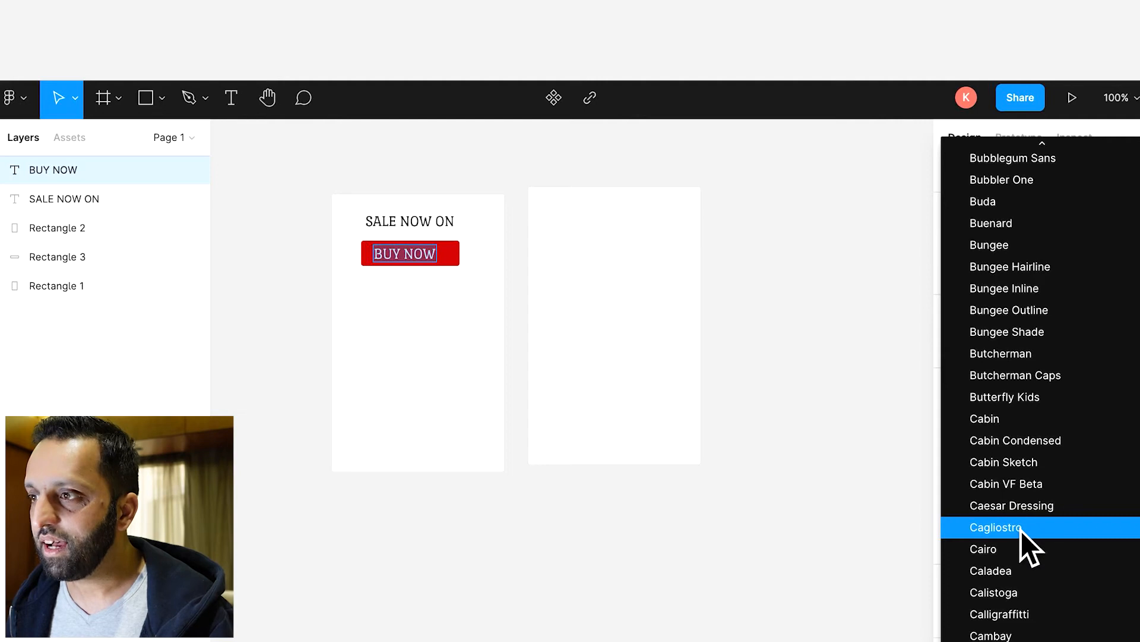
pyautogui.scroll(-1, 1018, 566)
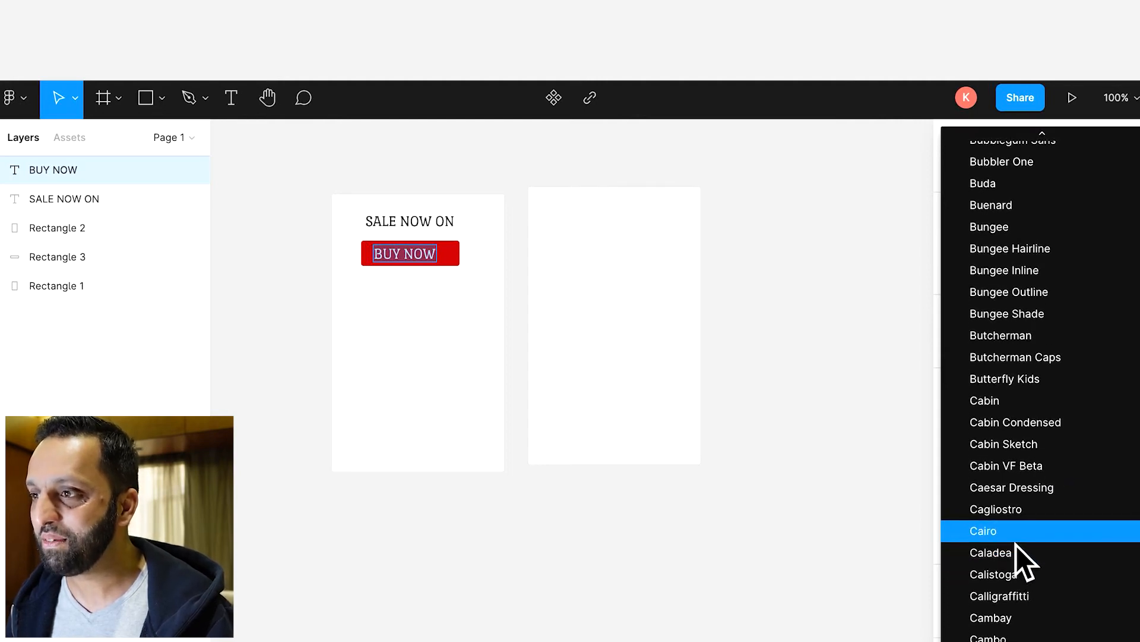
pyautogui.click(1016, 541)
pyautogui.press('Escape')
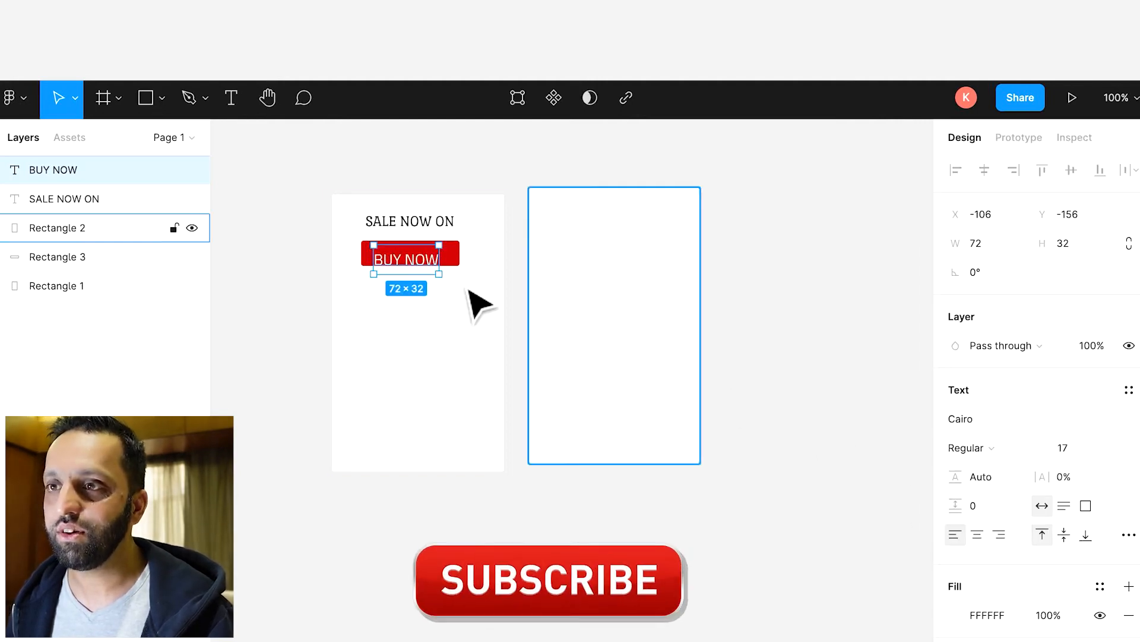
# Step: Reposition the BUY NOW label so it sits vertically within the red button
pyautogui.moveTo(433, 275); pyautogui.dragTo(433, 265)
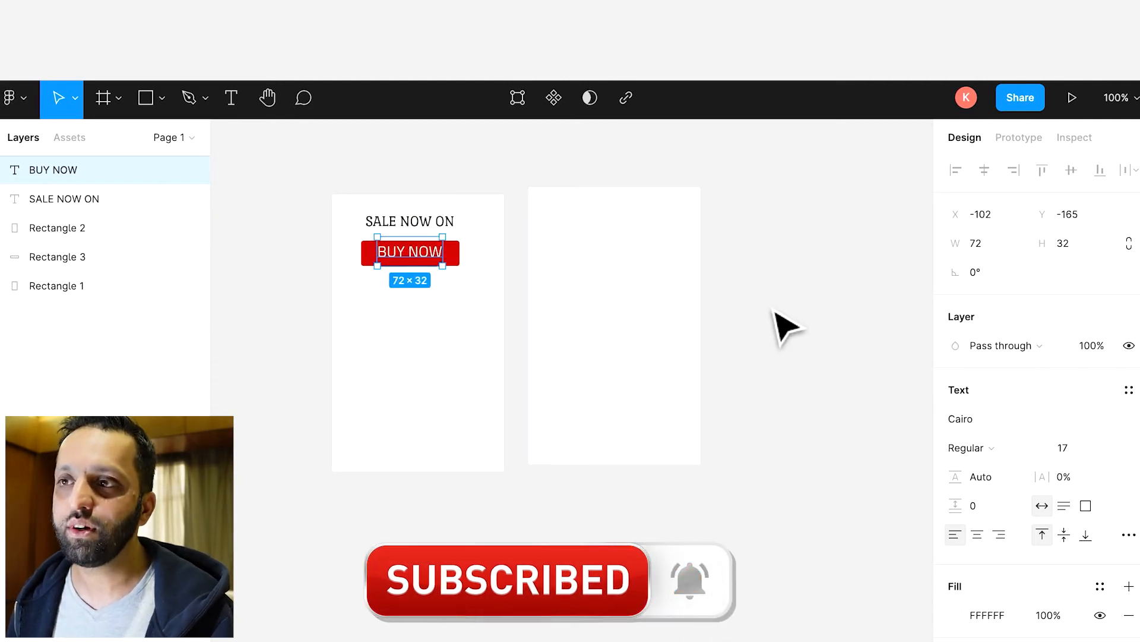
pyautogui.click(736, 304)
pyautogui.moveTo(400, 259); pyautogui.dragTo(400, 267)
pyautogui.click(288, 305)
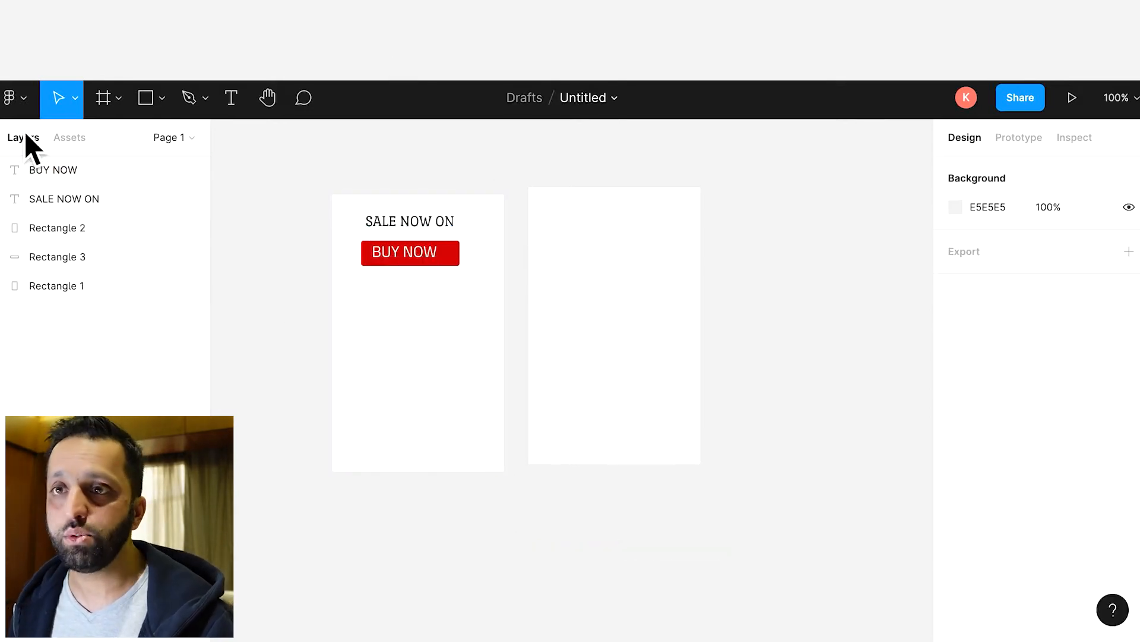
# Step: Try to place the Desktop image SHOES.jpeg on the first white card, and undo the placement
pyautogui.click(16, 101)
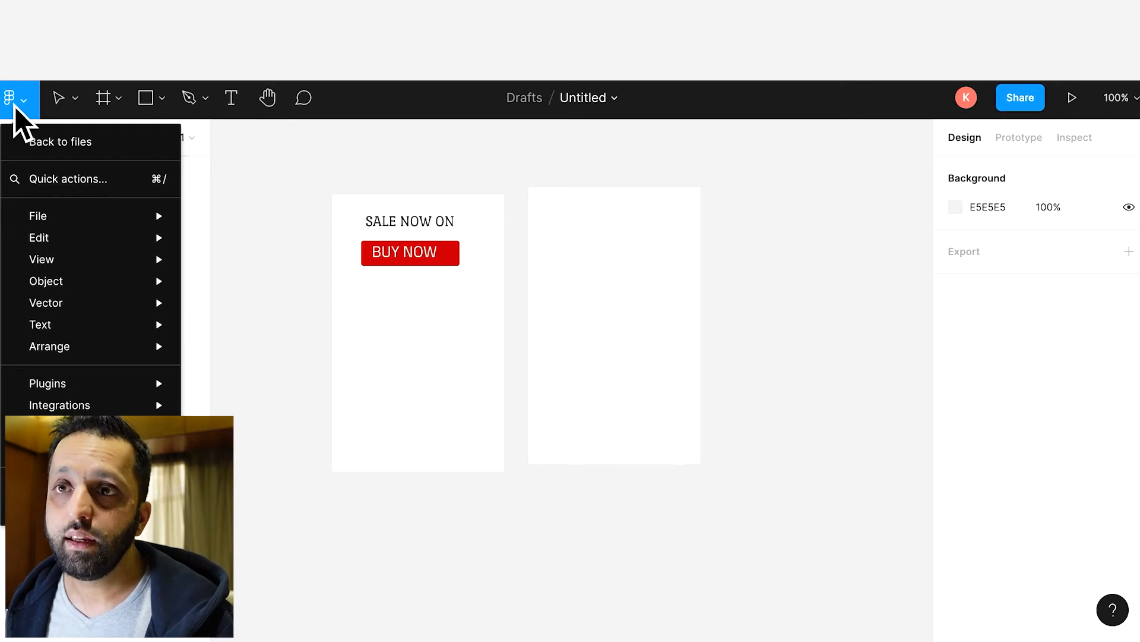
pyautogui.moveTo(80, 219)
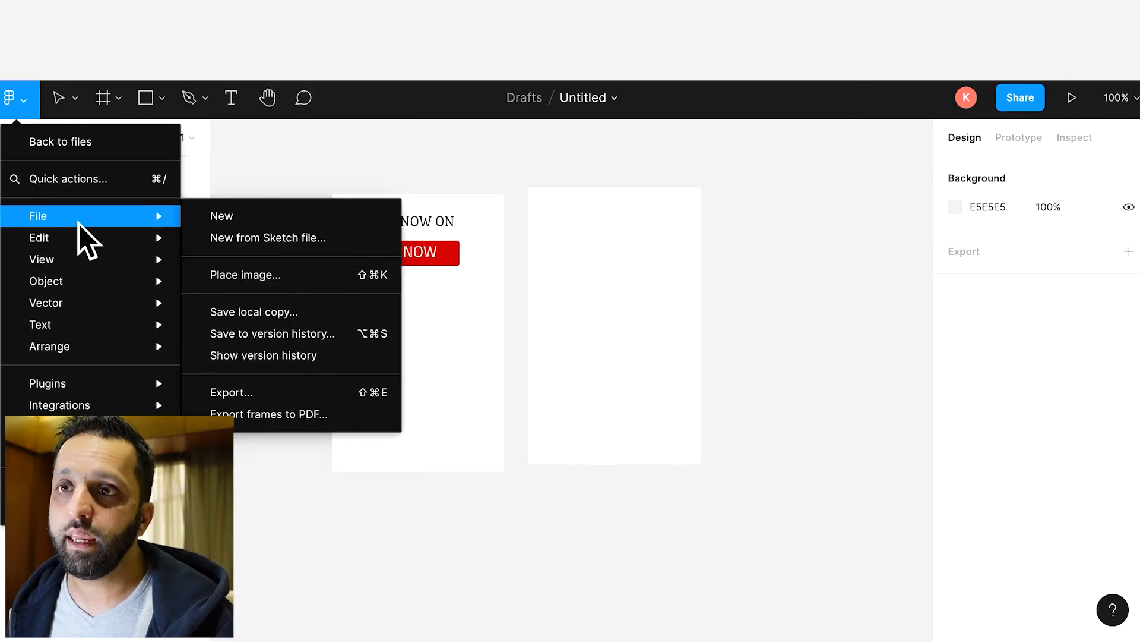
pyautogui.click(245, 277)
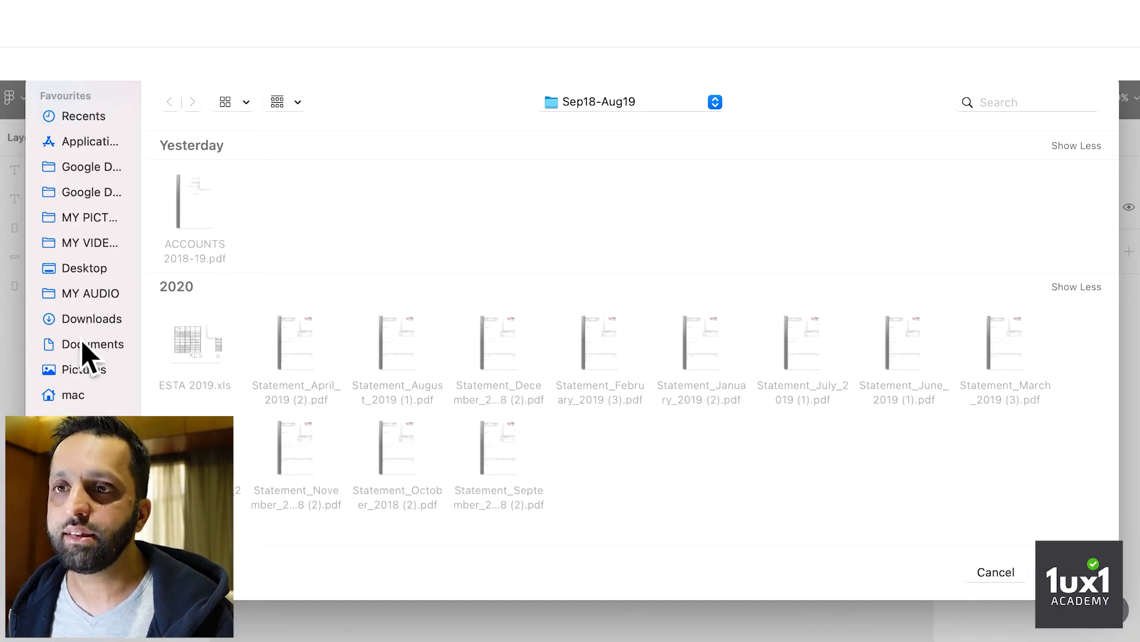
pyautogui.click(83, 344)
pyautogui.click(93, 271)
pyautogui.click(319, 220)
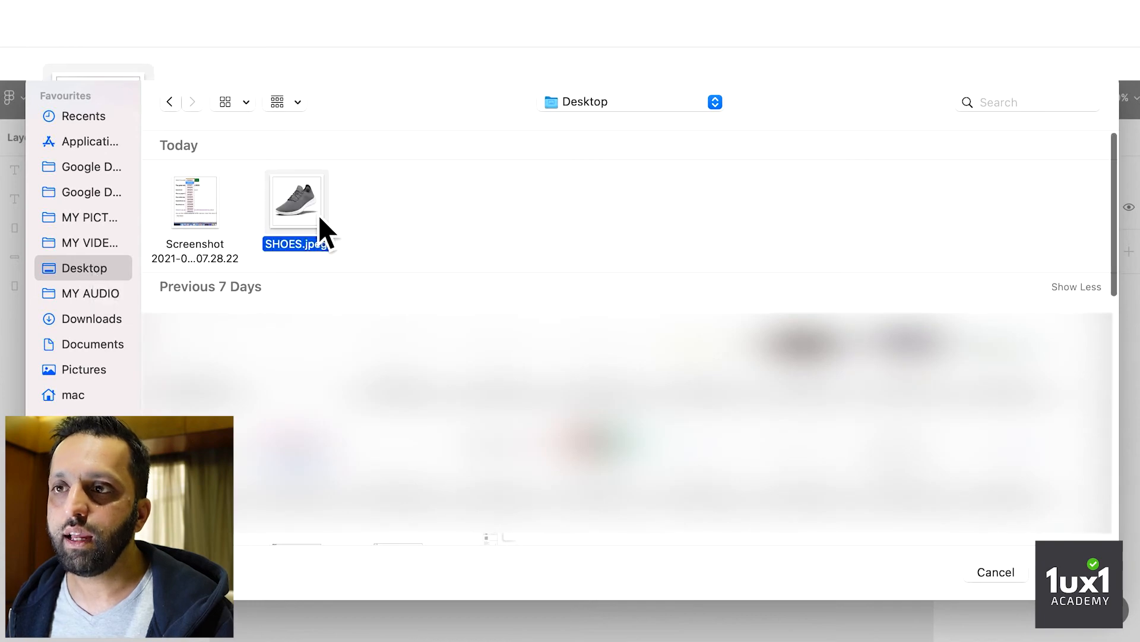
pyautogui.press('Return')
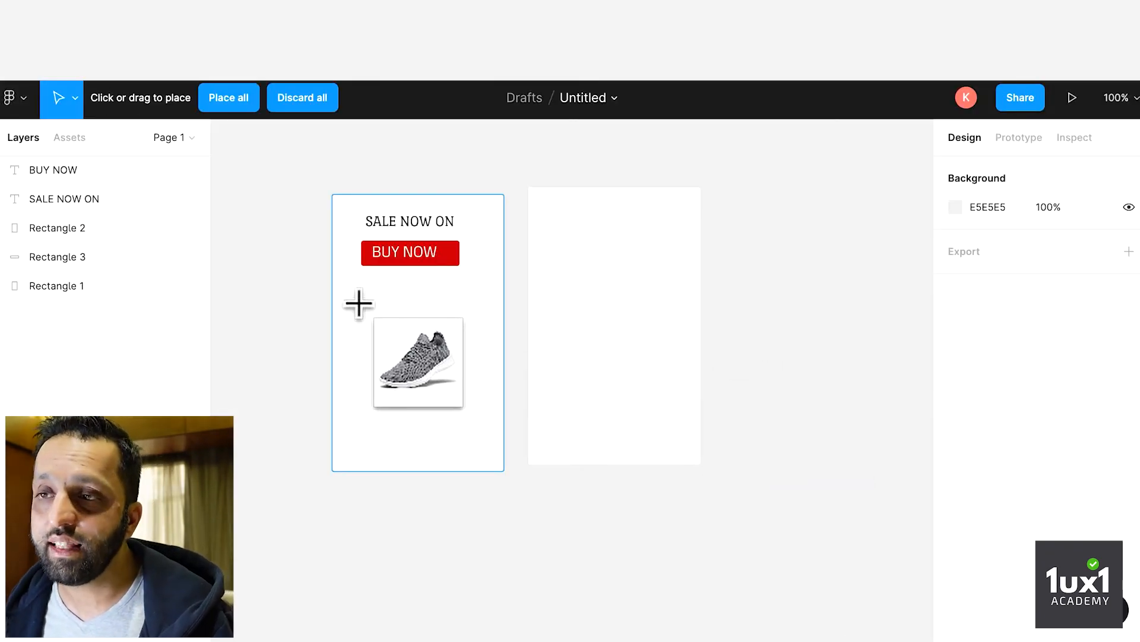
pyautogui.click(377, 326)
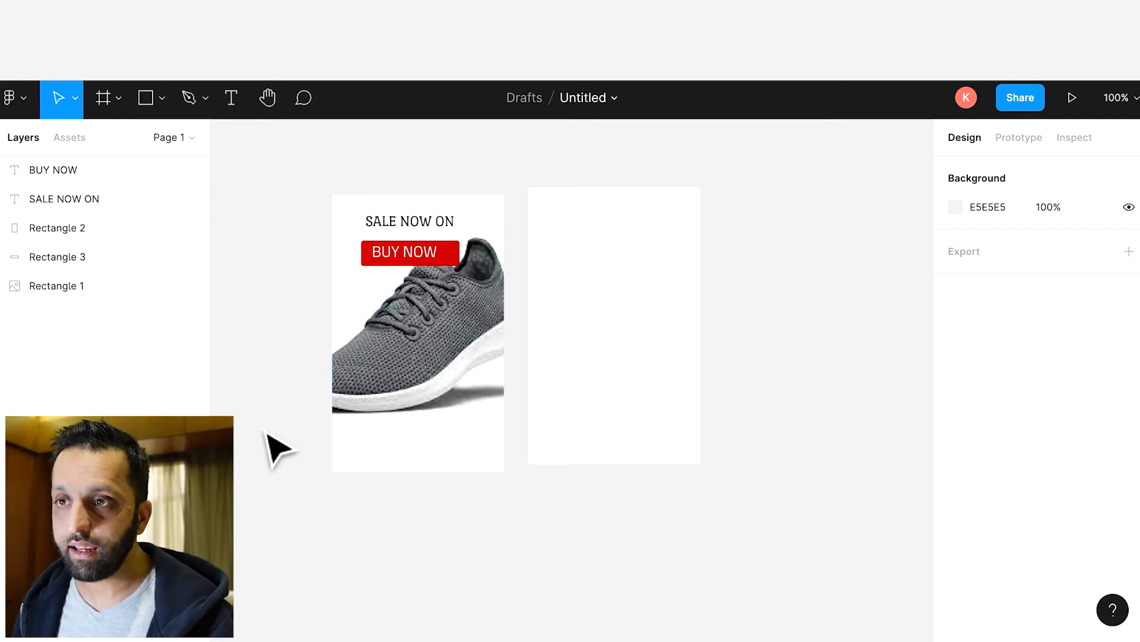
pyautogui.hotkey('ctrl', 'z')
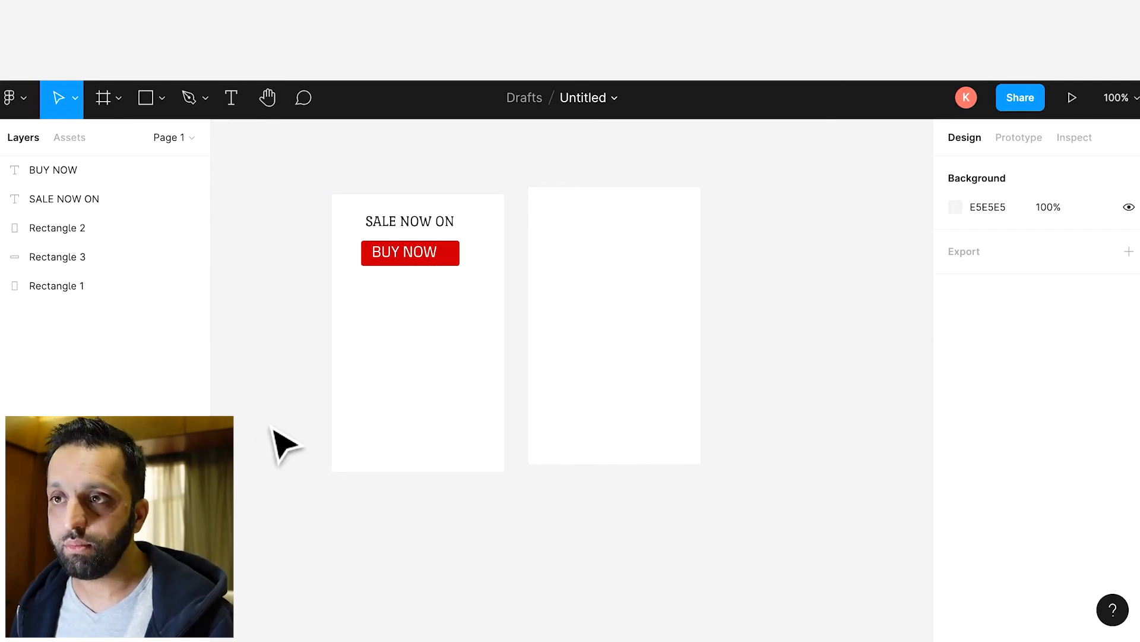
# Step: Place the image SHOES.jpeg from the Desktop on the empty canvas just below the first card
pyautogui.click(16, 95)
pyautogui.moveTo(95, 220)
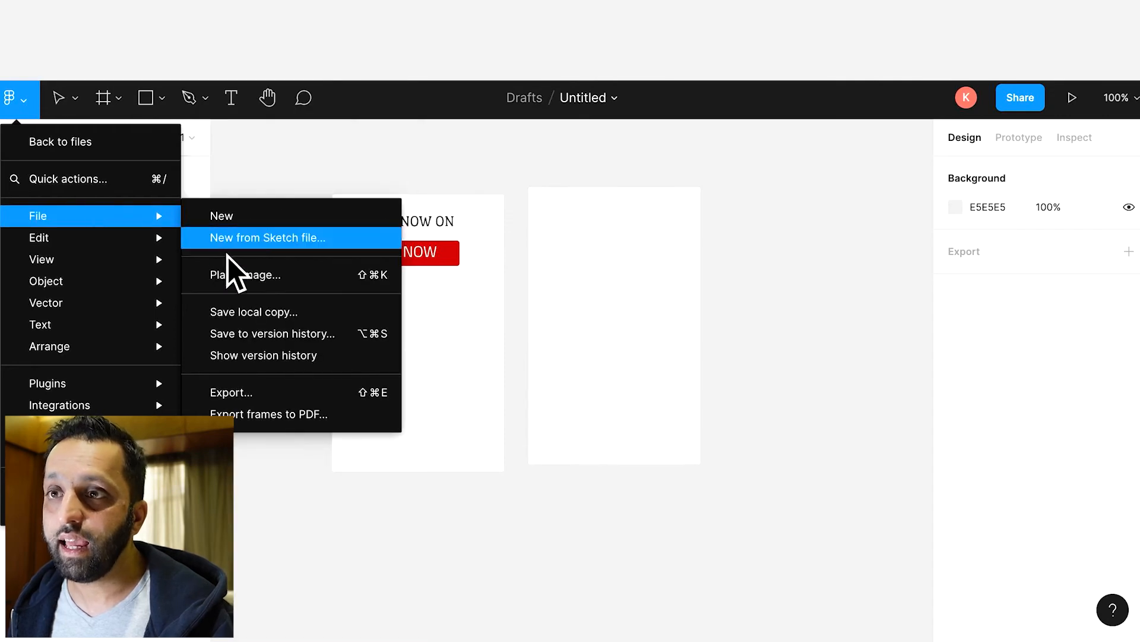
pyautogui.click(684, 500)
pyautogui.press('super+shift+k')
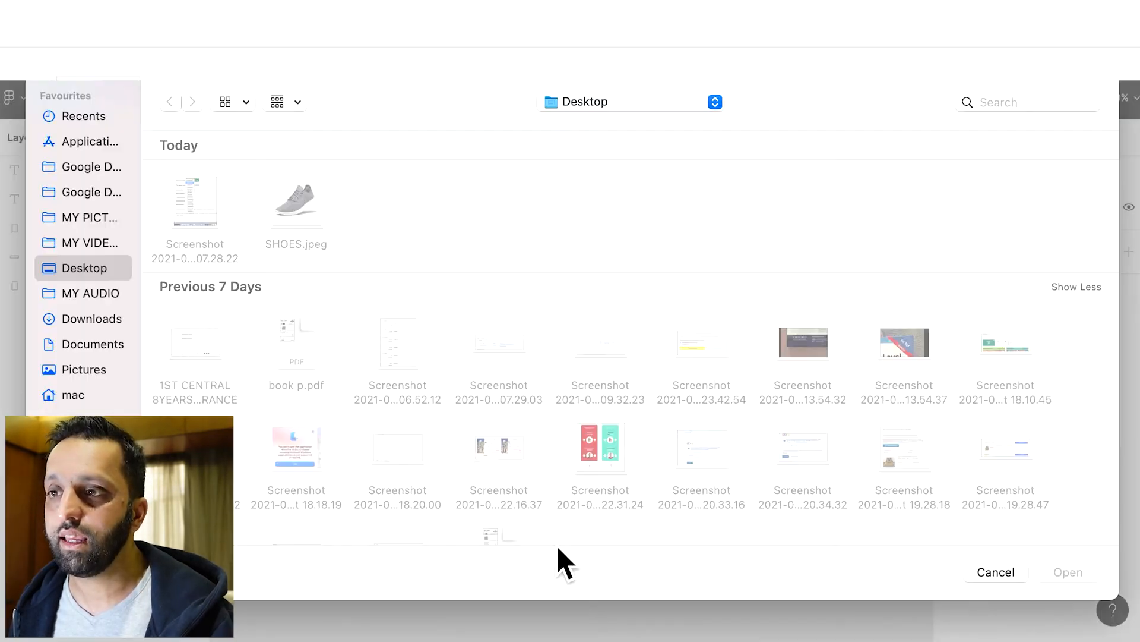
pyautogui.click(324, 211)
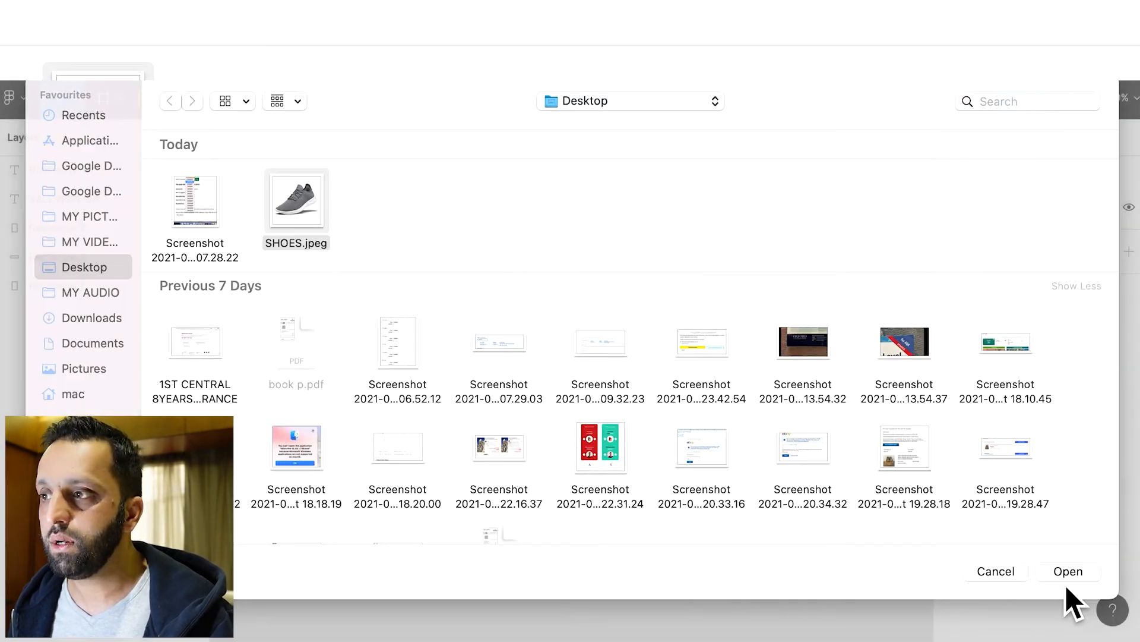
pyautogui.click(1069, 572)
pyautogui.click(458, 516)
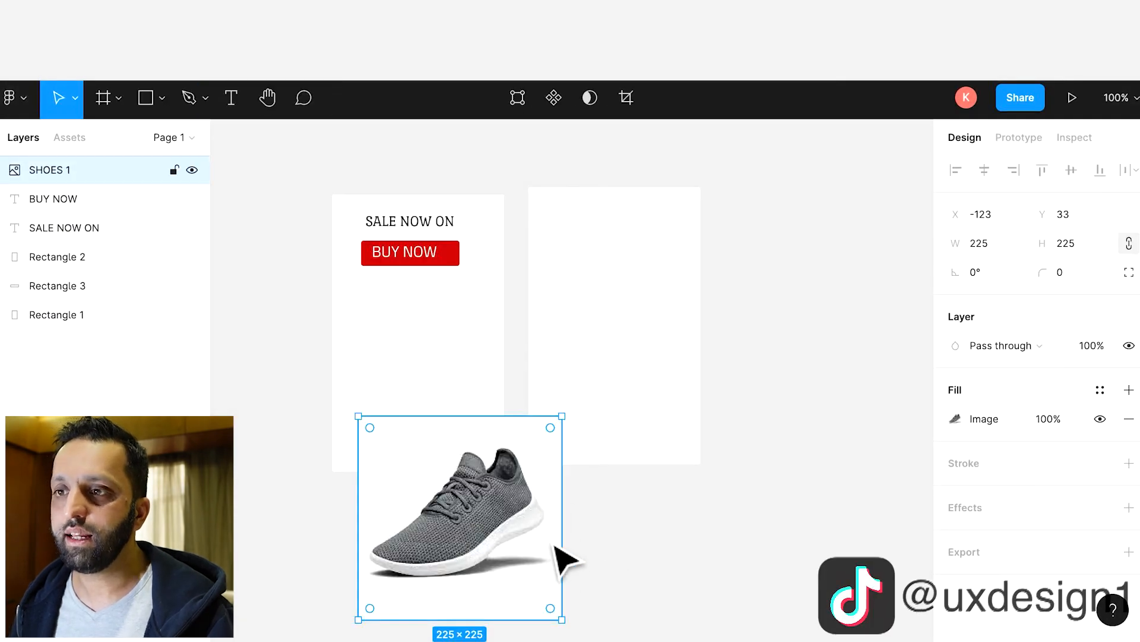
pyautogui.click(659, 600)
# Step: Move the shoe image onto the first card, shrink it to about 127 × 108 and position it beneath the red button
pyautogui.moveTo(520, 579); pyautogui.dragTo(465, 450)
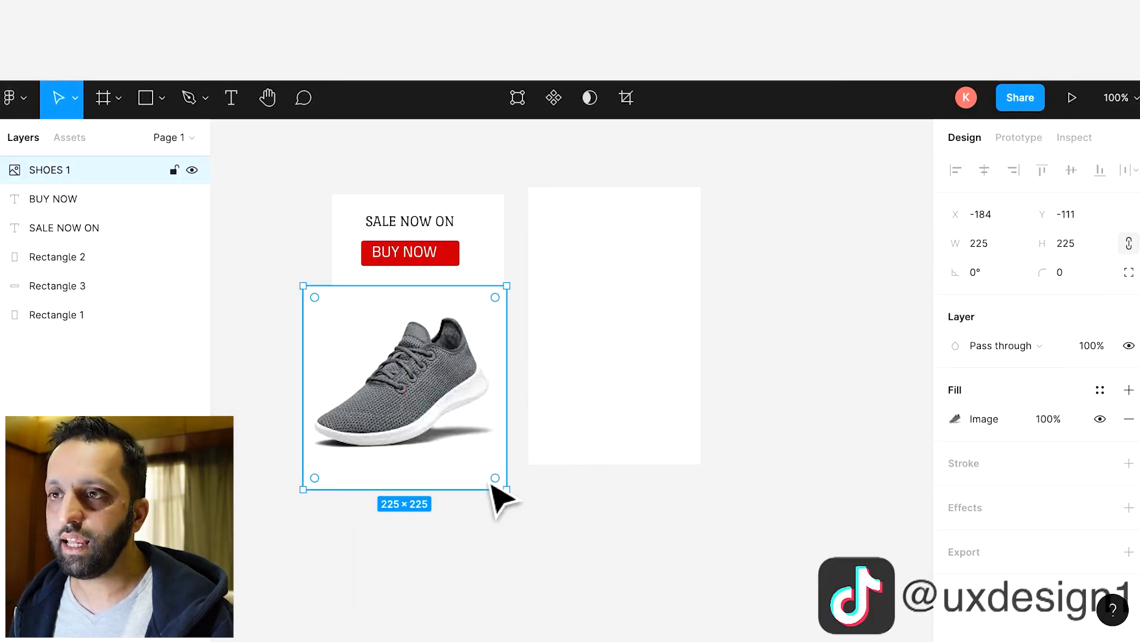
pyautogui.moveTo(522, 509); pyautogui.dragTo(439, 406)
pyautogui.moveTo(407, 369); pyautogui.dragTo(453, 359)
pyautogui.moveTo(301, 243); pyautogui.dragTo(437, 282)
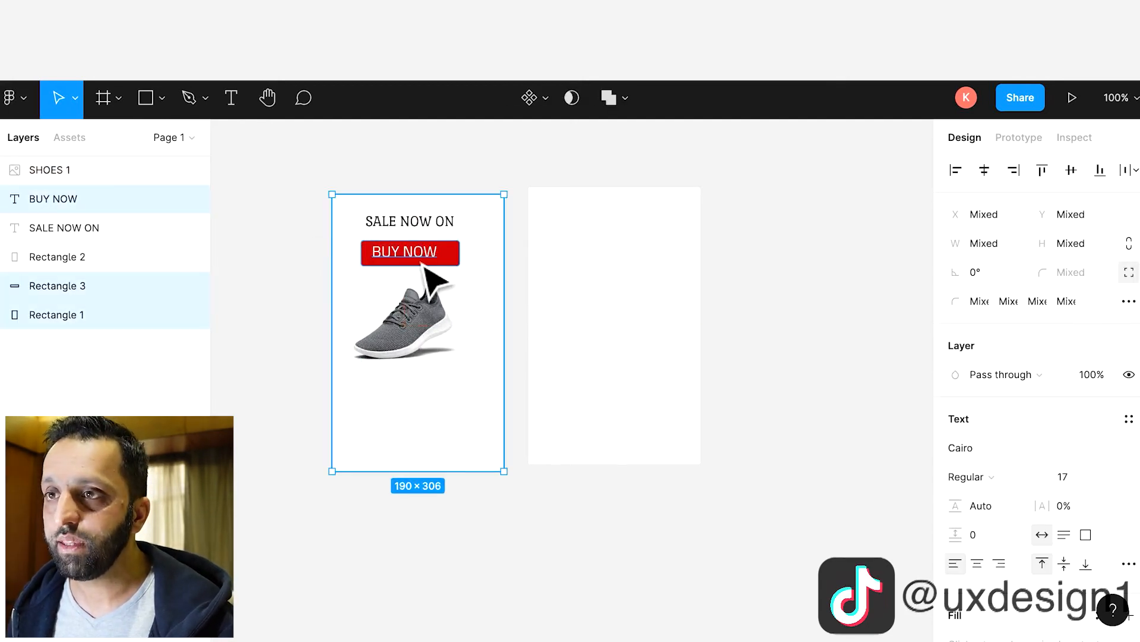
pyautogui.click(493, 290)
pyautogui.click(280, 303)
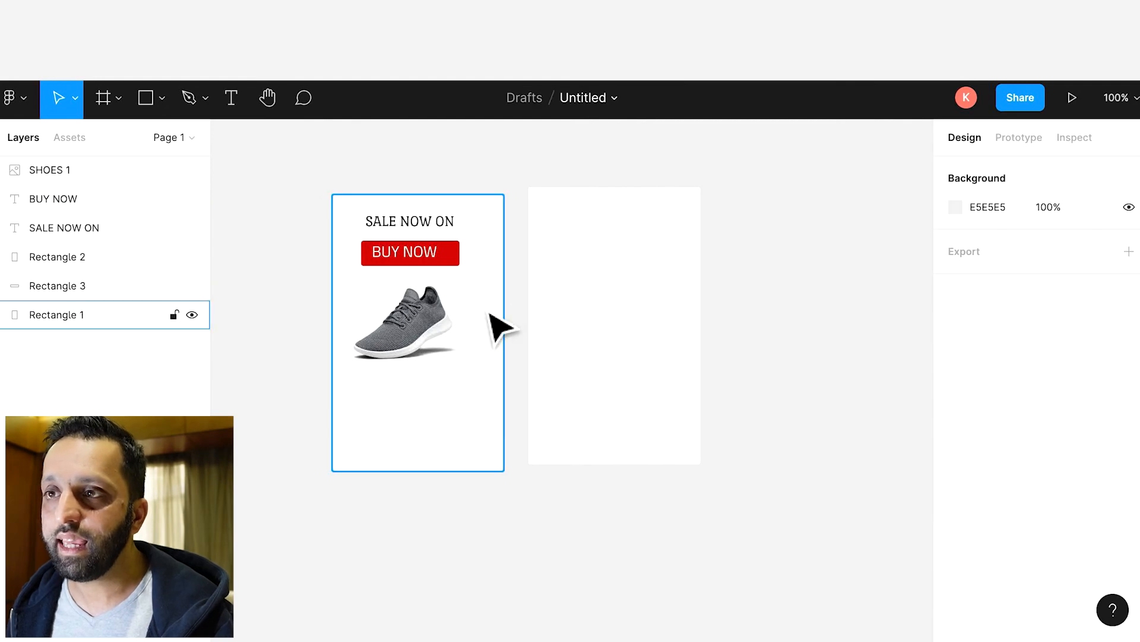
# Step: Move the red button rectangle together with its BUY NOW label below the shoe image on the first card
pyautogui.click(453, 259)
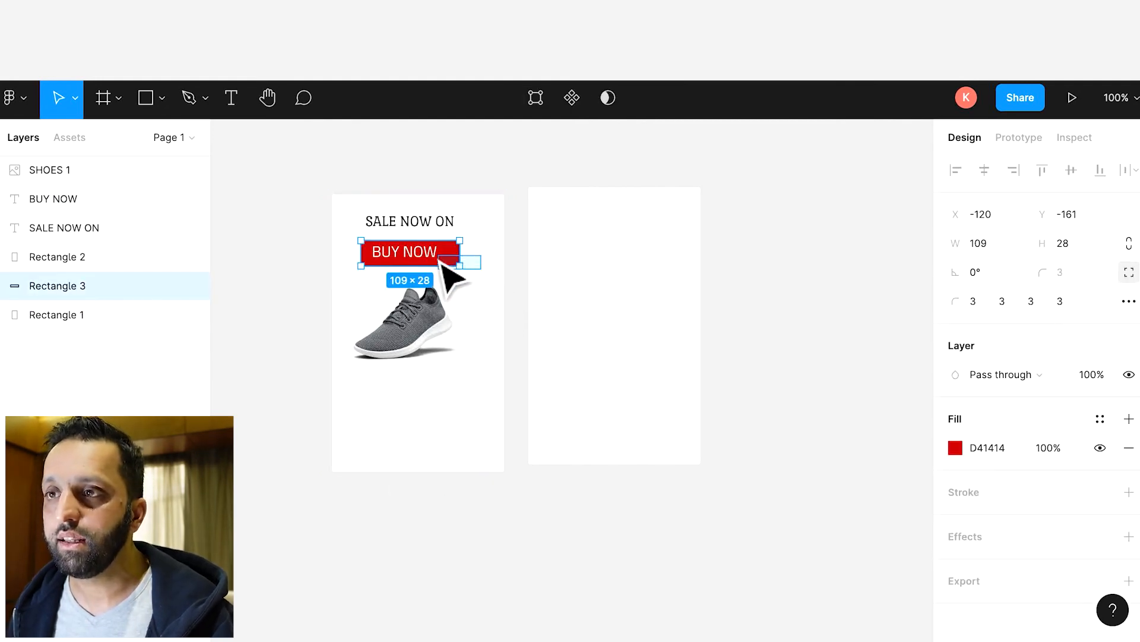
pyautogui.keyDown('shift'); pyautogui.click(412, 255); pyautogui.keyUp('shift')
pyautogui.moveTo(420, 267); pyautogui.dragTo(425, 419)
# Step: Move the shoe image up beneath the SALE NOW ON heading, and bring the BUY NOW button with its label up close under it
pyautogui.moveTo(428, 337); pyautogui.dragTo(436, 297)
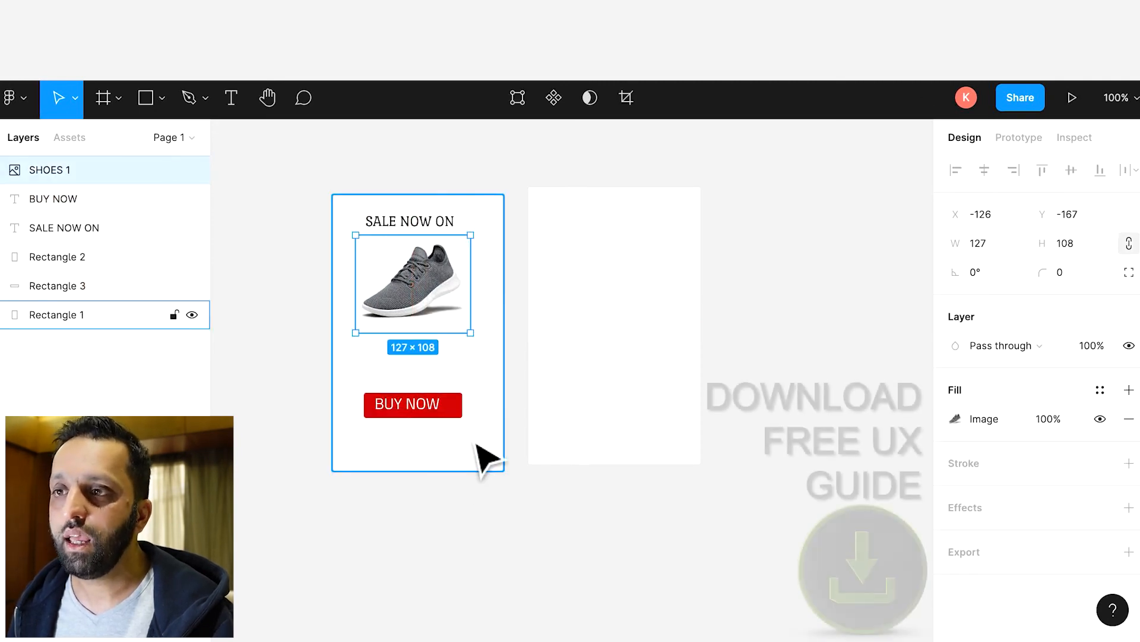
pyautogui.click(479, 455)
pyautogui.moveTo(471, 431); pyautogui.dragTo(421, 369)
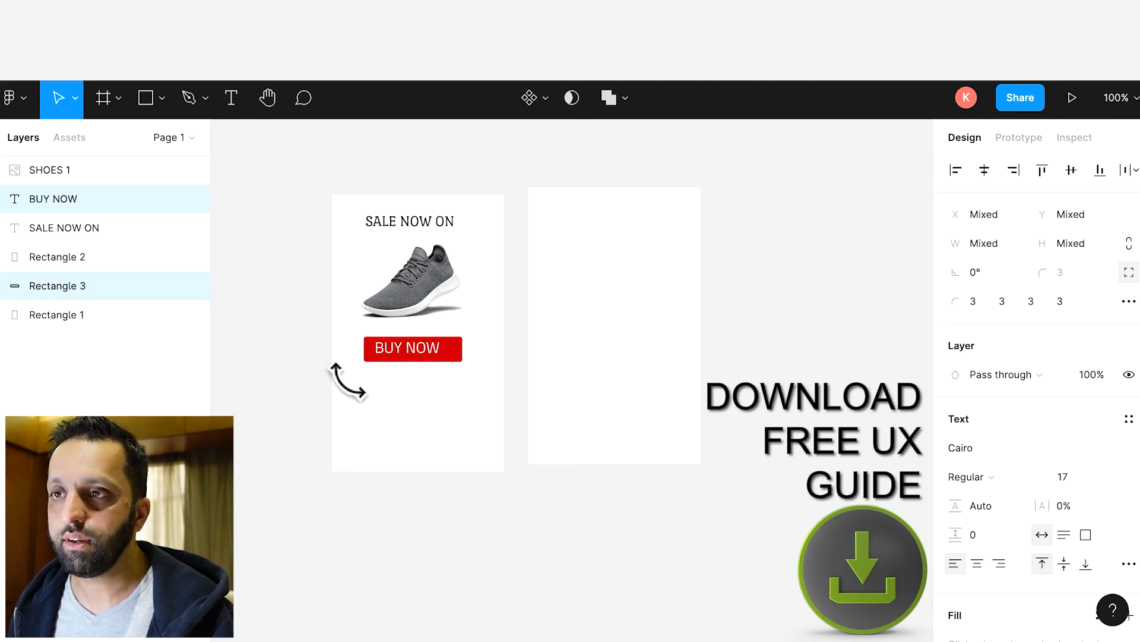
# Step: Align the second card level with the first card and place a duplicate of the shoe image on its upper half
pyautogui.click(306, 392)
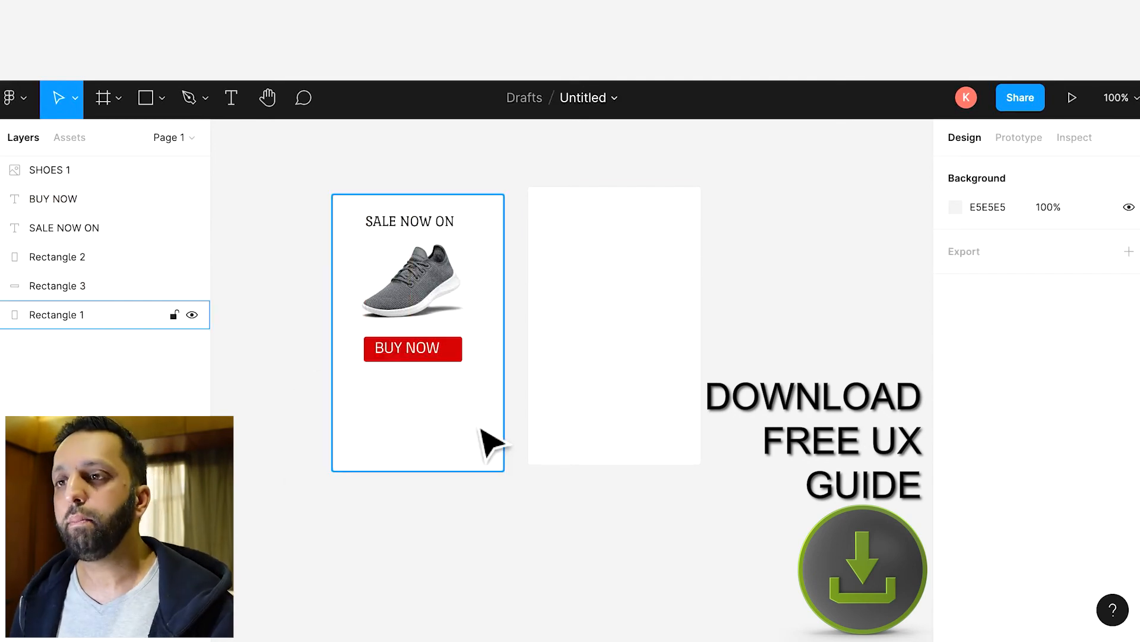
pyautogui.moveTo(583, 386); pyautogui.dragTo(589, 393)
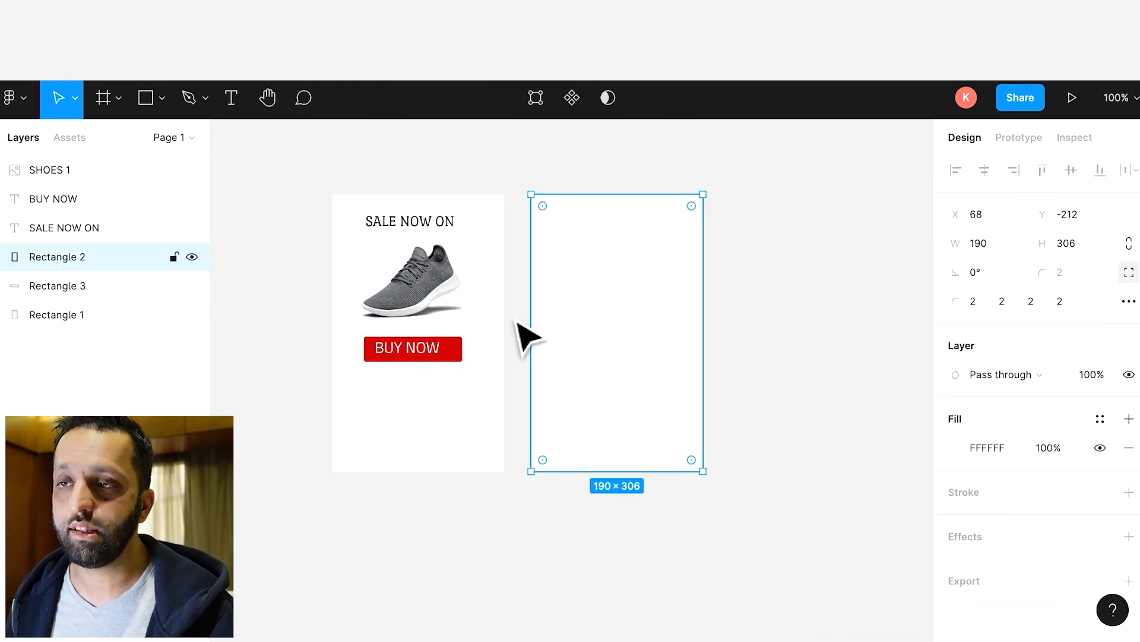
pyautogui.click(449, 307)
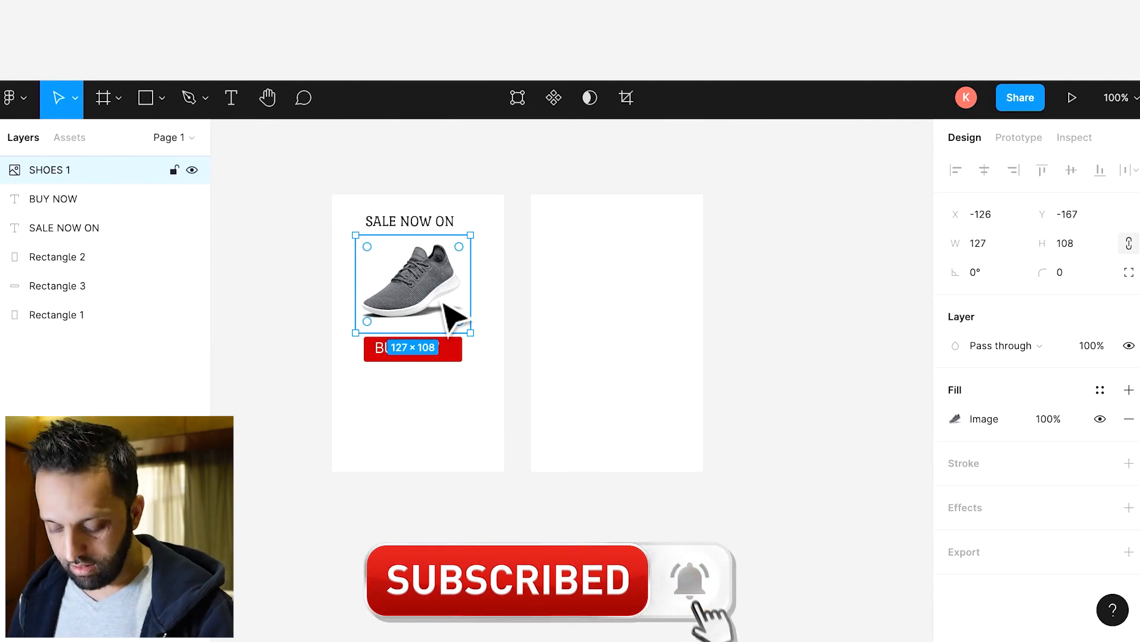
pyautogui.hotkey('ctrl', 'd')
pyautogui.moveTo(448, 313); pyautogui.dragTo(652, 298)
pyautogui.click(461, 409)
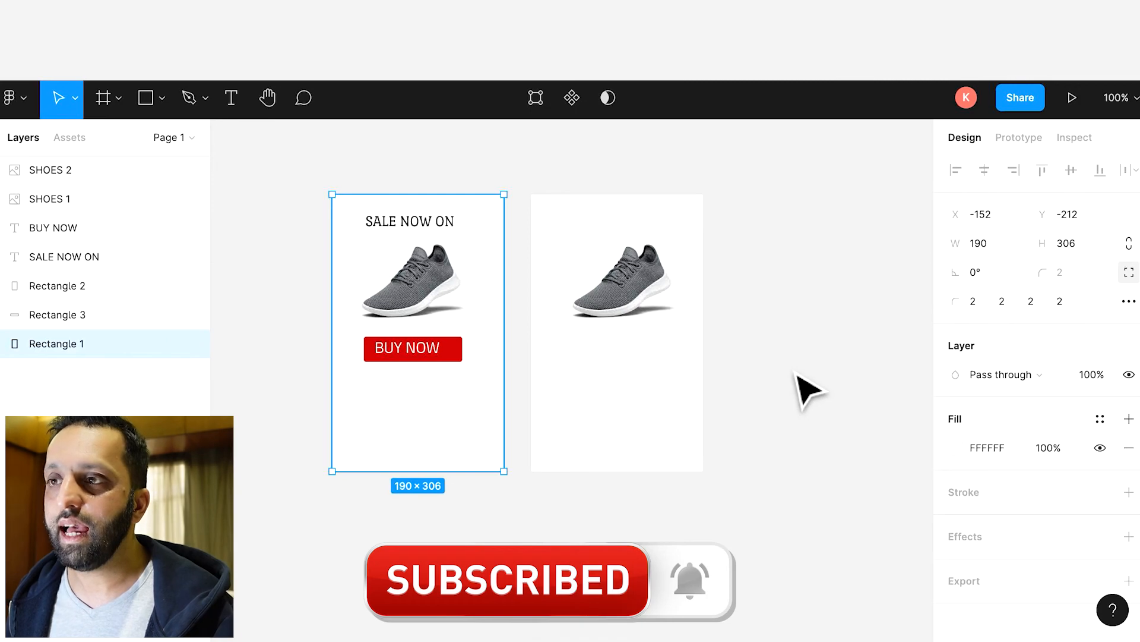
pyautogui.click(797, 383)
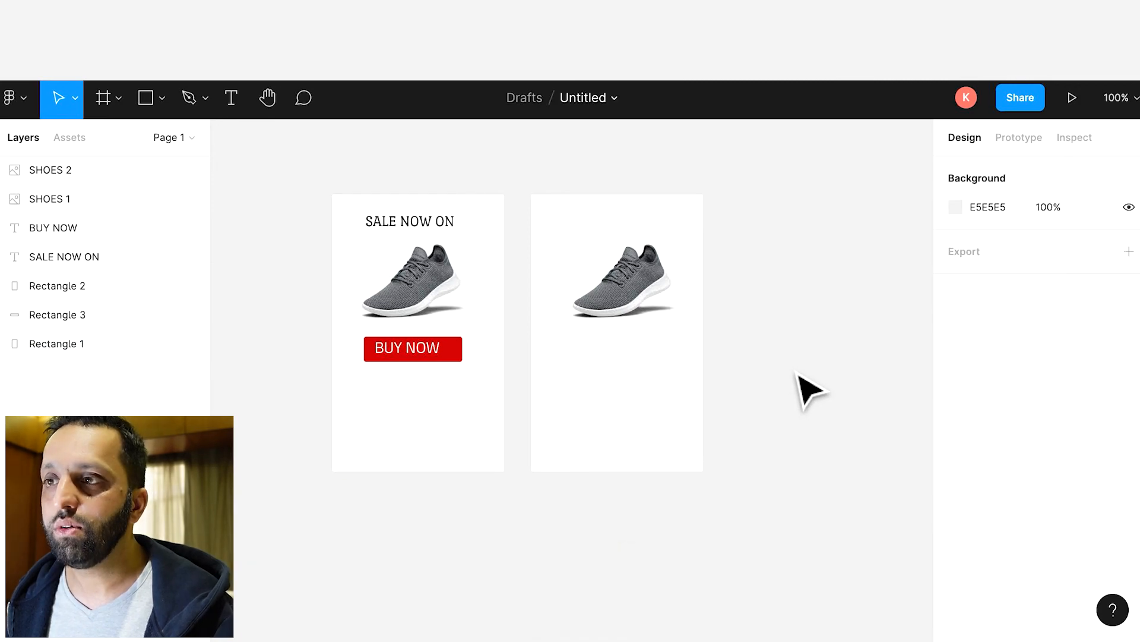
# Step: Copy the SALE NOW ON heading and place the copy beneath the shoe image on the second card
pyautogui.click(413, 229)
pyautogui.hotkey('ctrl', 'c')
pyautogui.hotkey('ctrl', 'v')
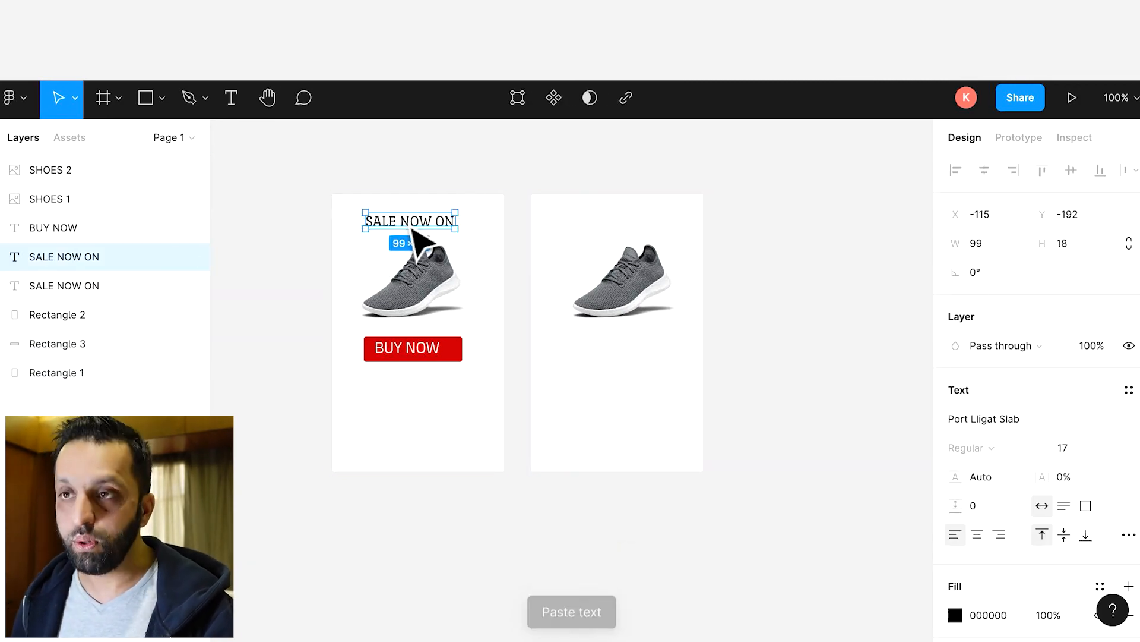
pyautogui.moveTo(413, 232); pyautogui.dragTo(629, 355)
# Step: Change the copied heading on the second card to £65.99 and centre it beneath the shoe image
pyautogui.doubleClick(624, 354)
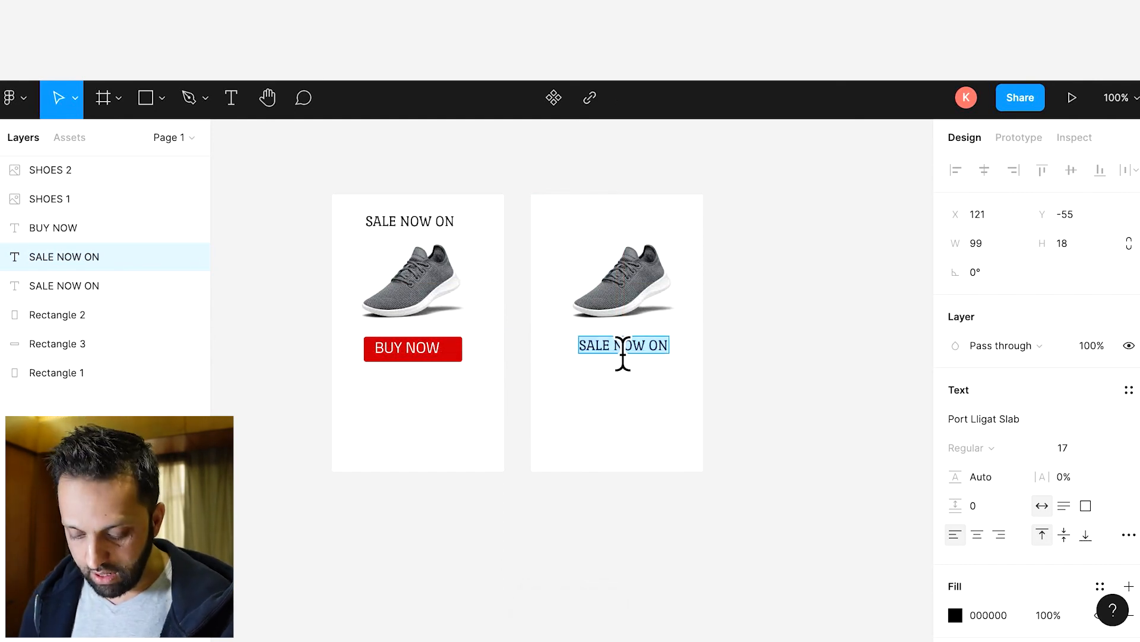
pyautogui.write('£65.99')
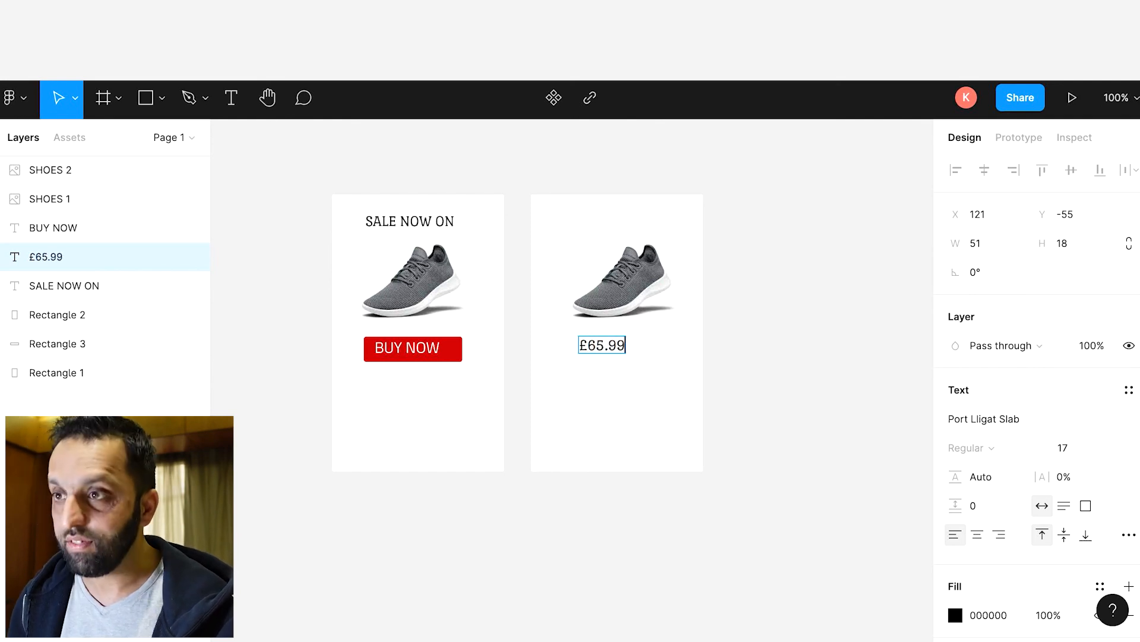
pyautogui.press('Escape')
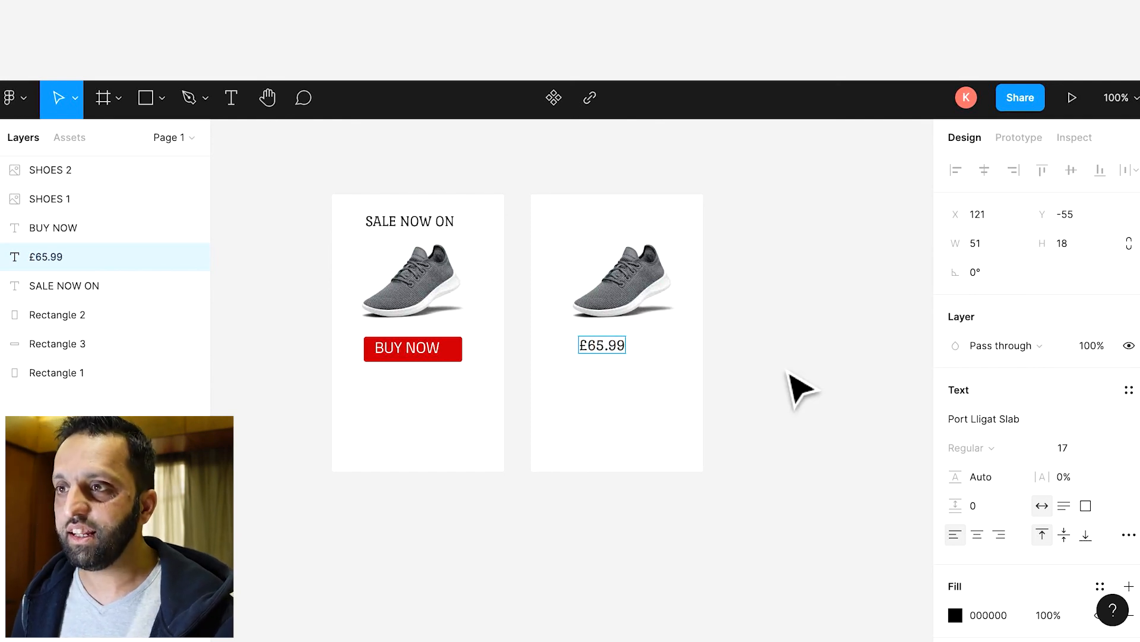
pyautogui.moveTo(621, 354); pyautogui.dragTo(631, 357)
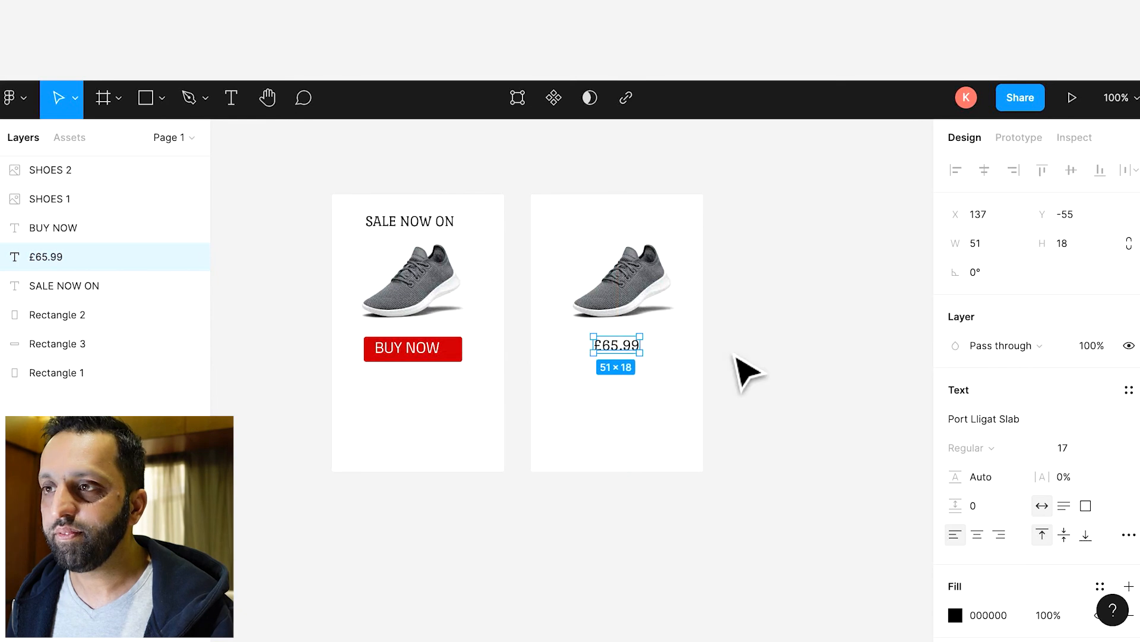
pyautogui.click(751, 375)
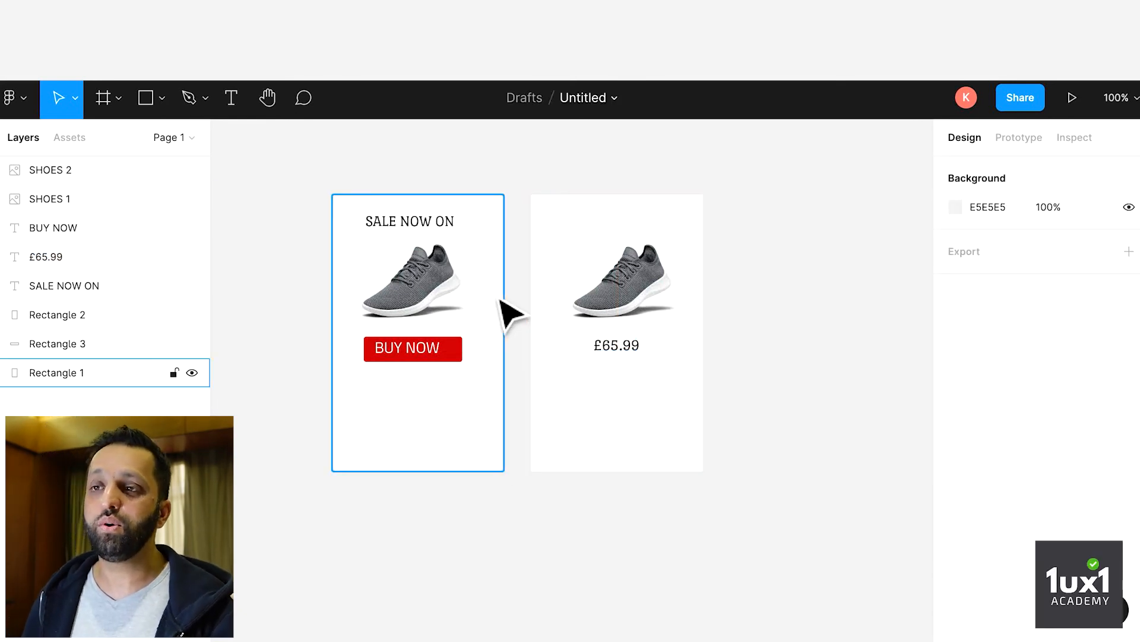